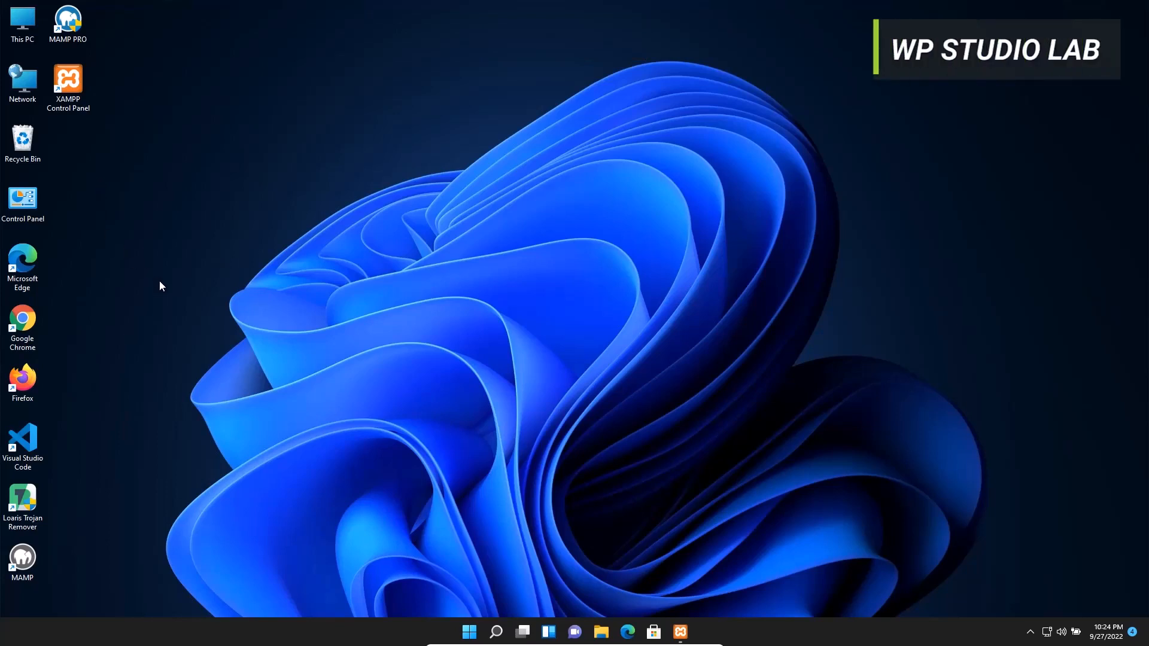
# Launch Firefox, decline the default-browser prompt, and load wordpress.org
pyautogui.doubleClick(28, 384)
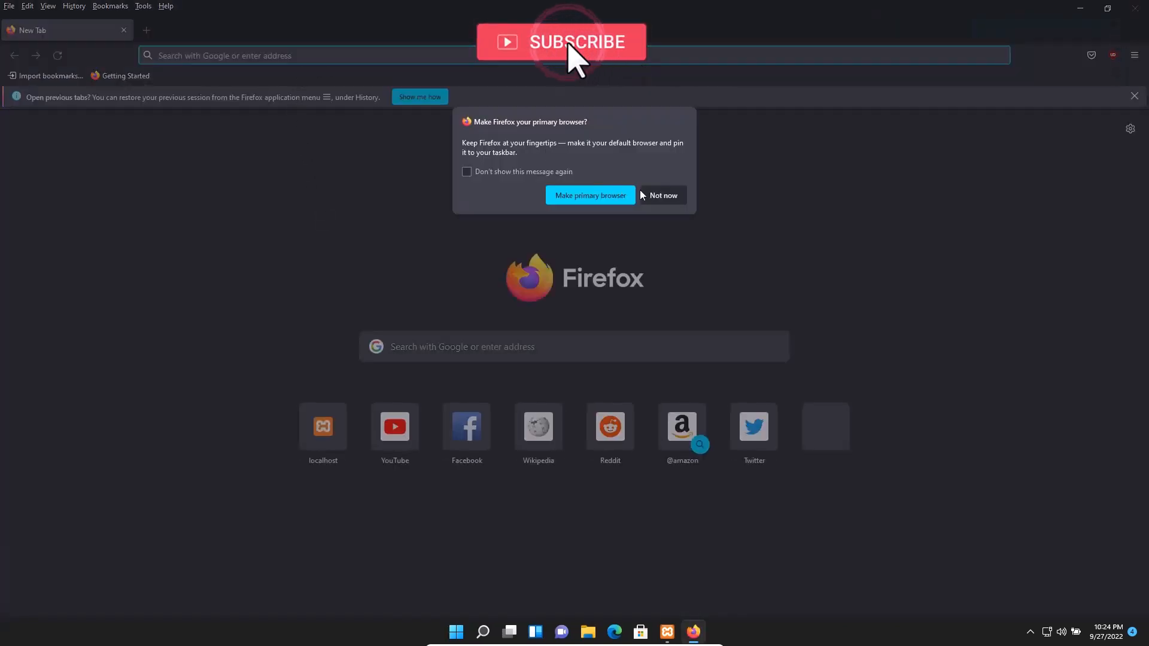
pyautogui.click(663, 196)
pyautogui.click(258, 54)
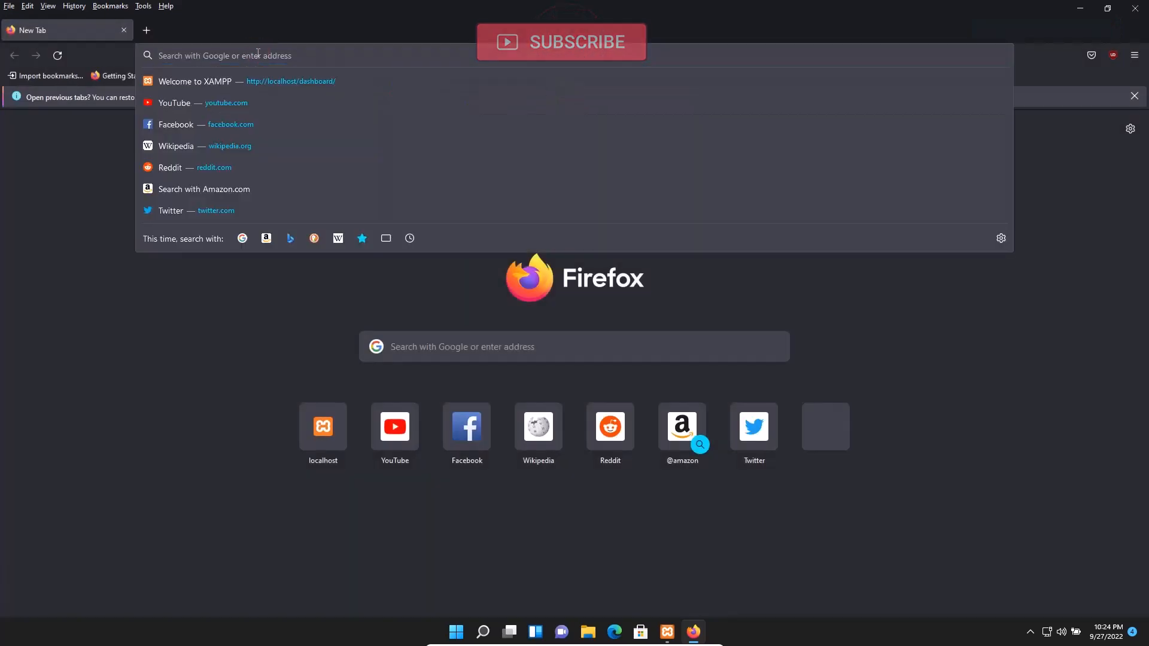
pyautogui.write('wordpress')
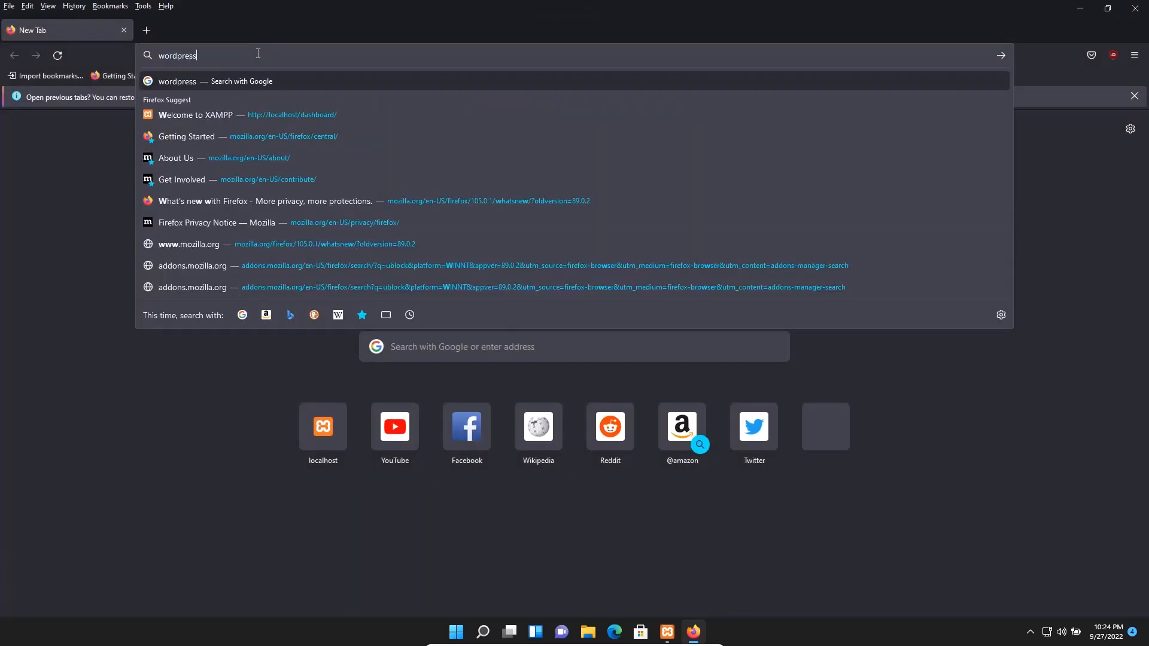
pyautogui.write('.org')
pyautogui.press('Return')
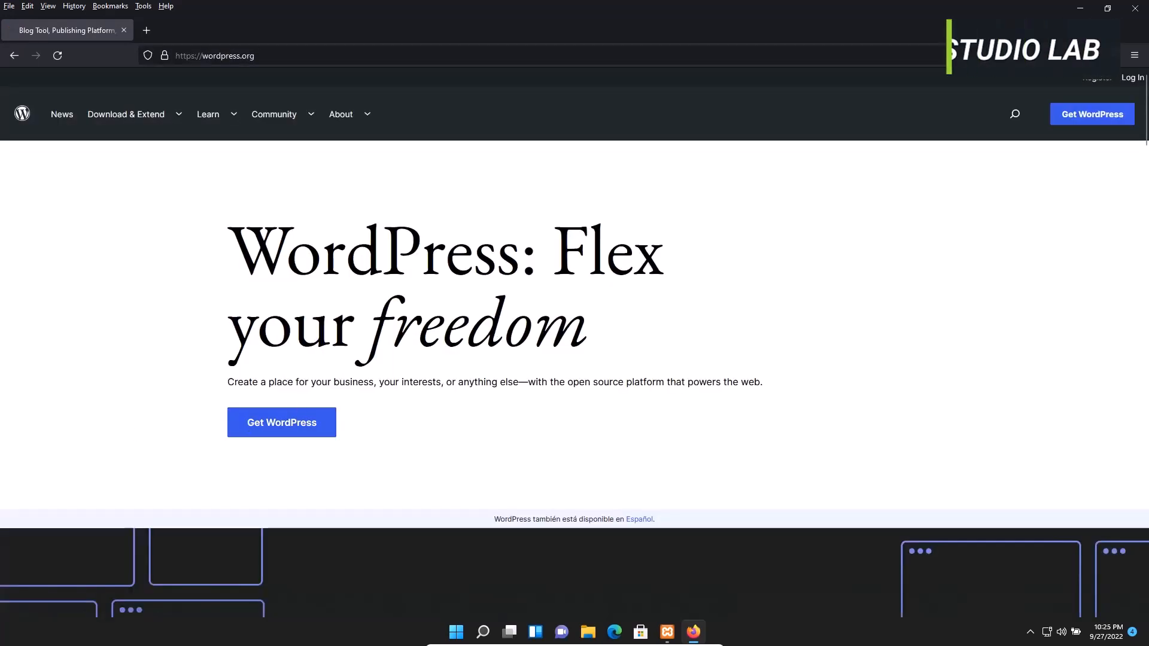
# Download the WordPress 6.0.2 zip from the Get WordPress page
pyautogui.click(305, 426)
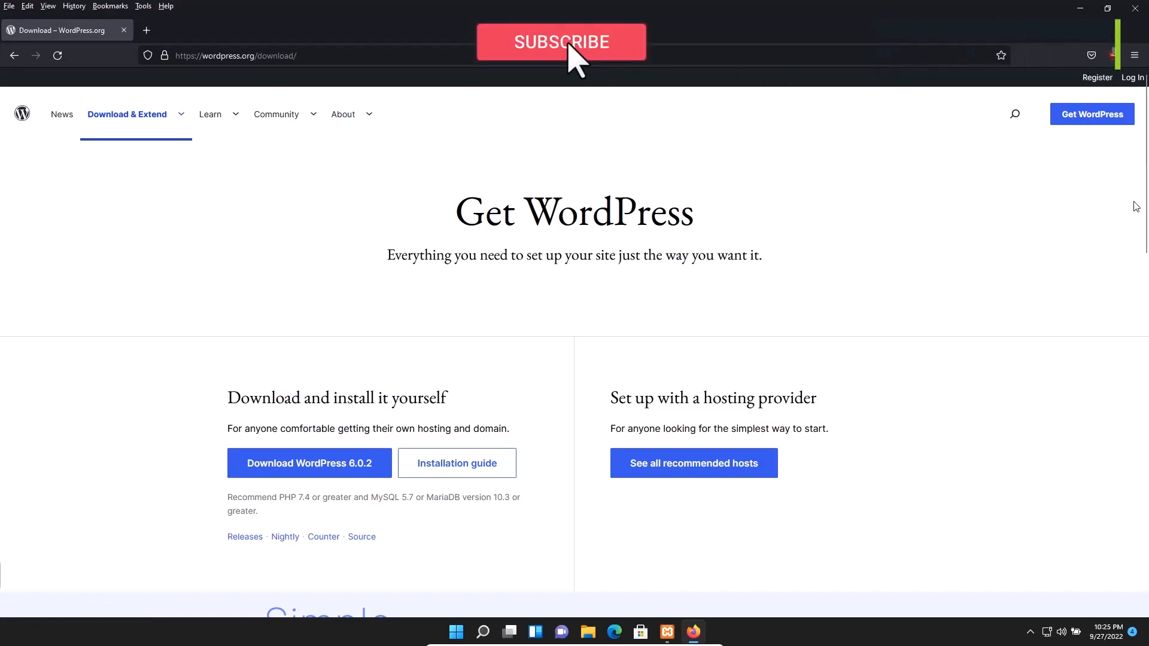
pyautogui.scroll(-3, 1140, 227)
pyautogui.scroll(-1, 1145, 252)
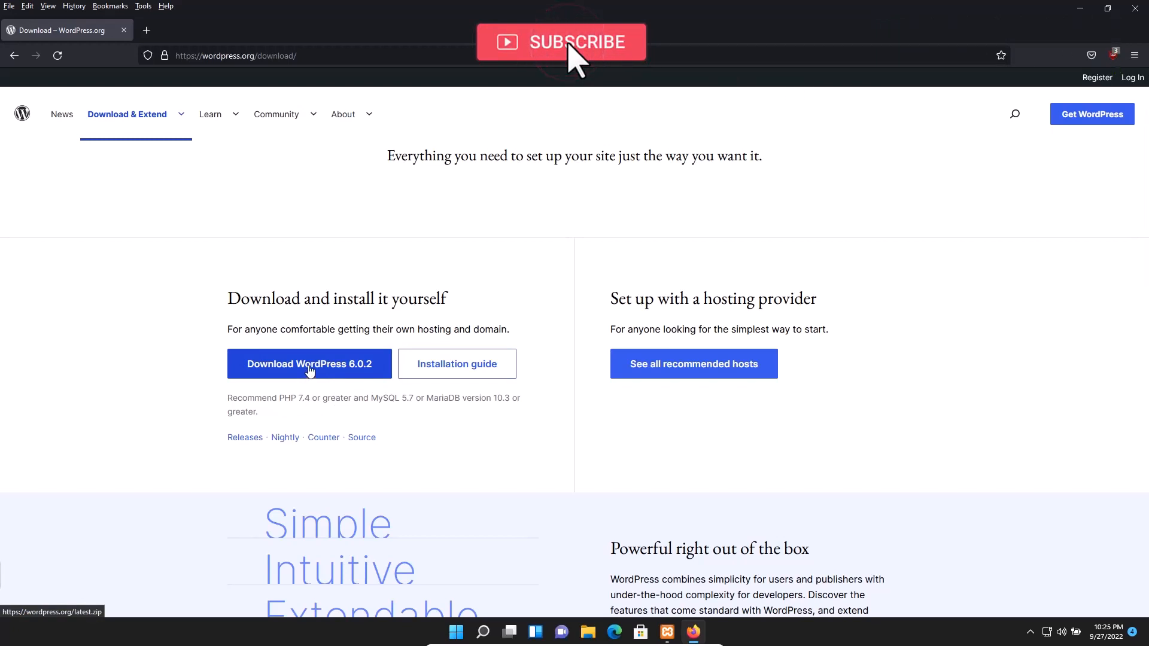
pyautogui.click(309, 368)
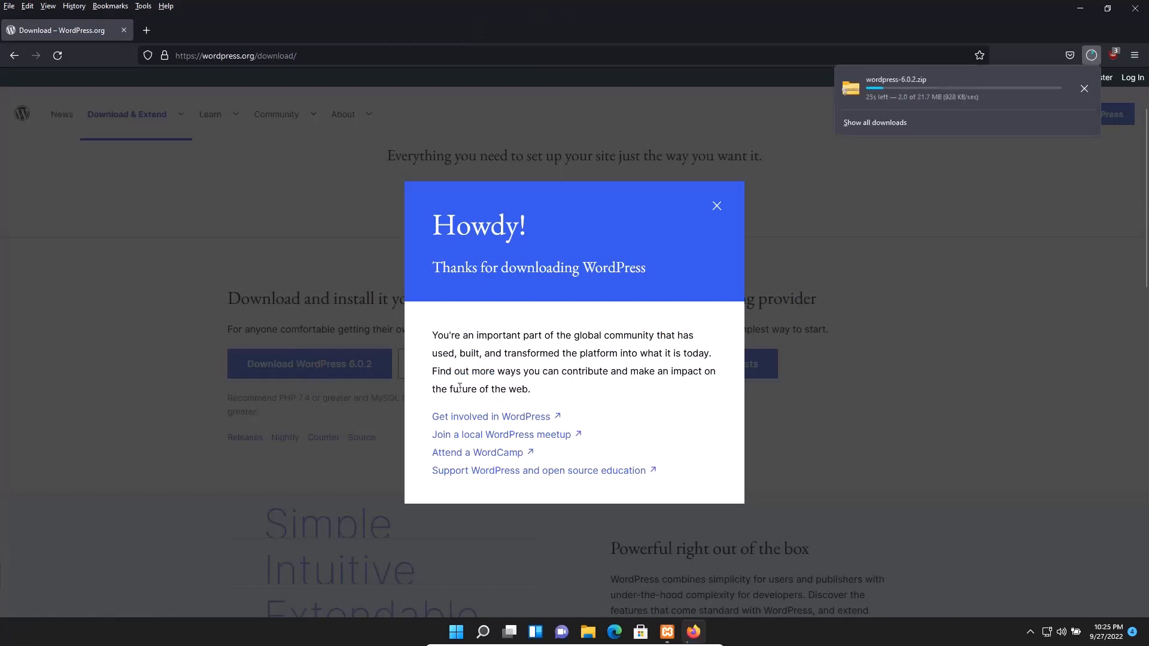
# Dismiss the thank-you popup and show the downloaded zip in its Downloads folder
pyautogui.click(715, 207)
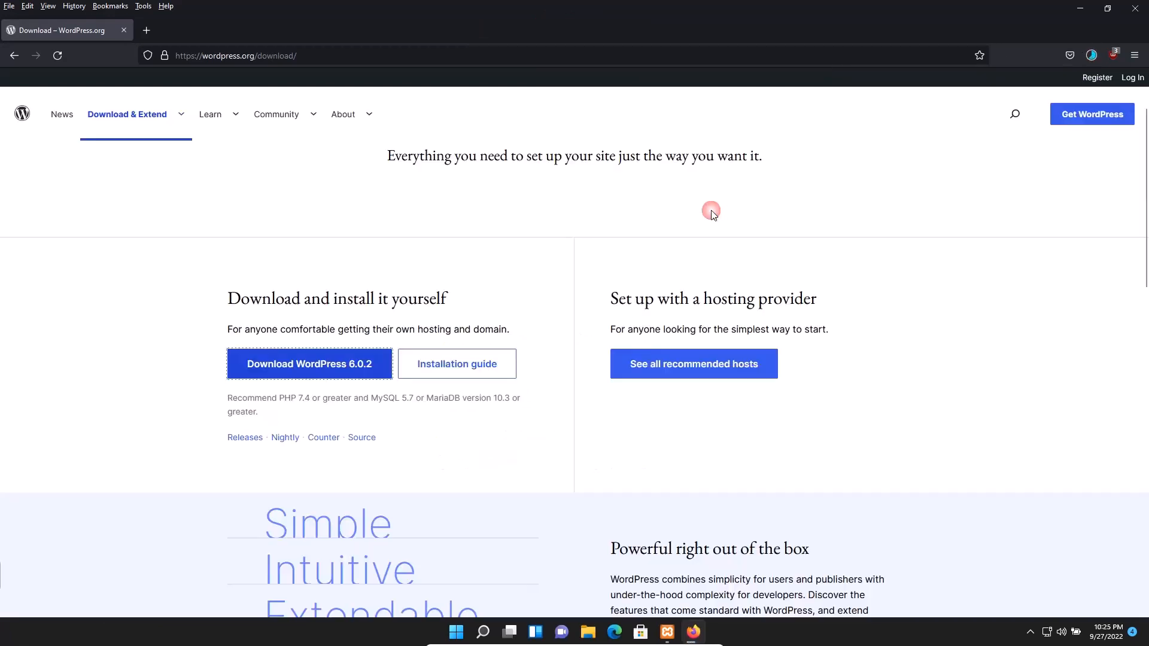
pyautogui.click(1092, 56)
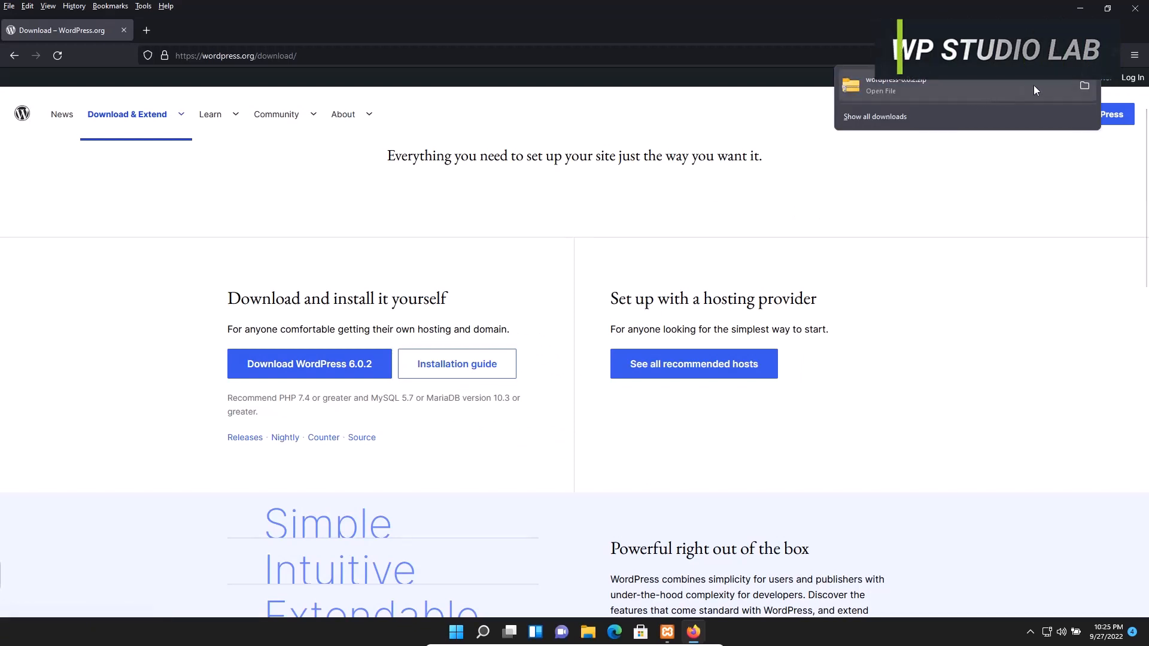
pyautogui.click(1084, 87)
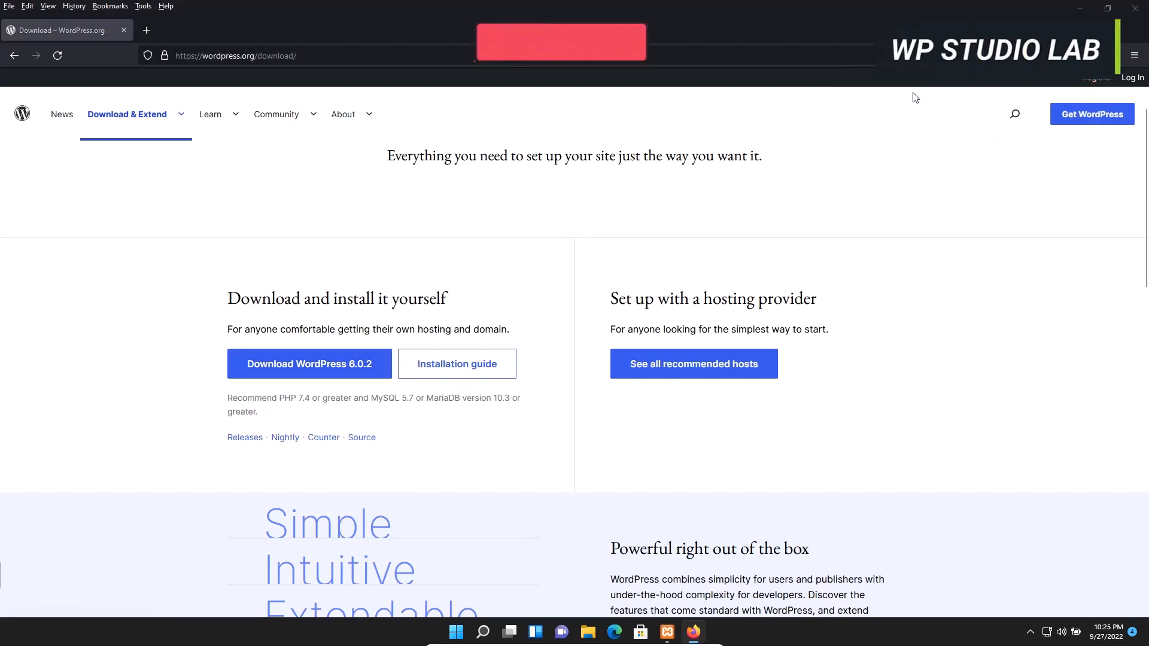
# Close Firefox and extract wordpress-6.0.2.zip into the suggested wordpress-6.0.2 folder
pyautogui.click(1135, 8)
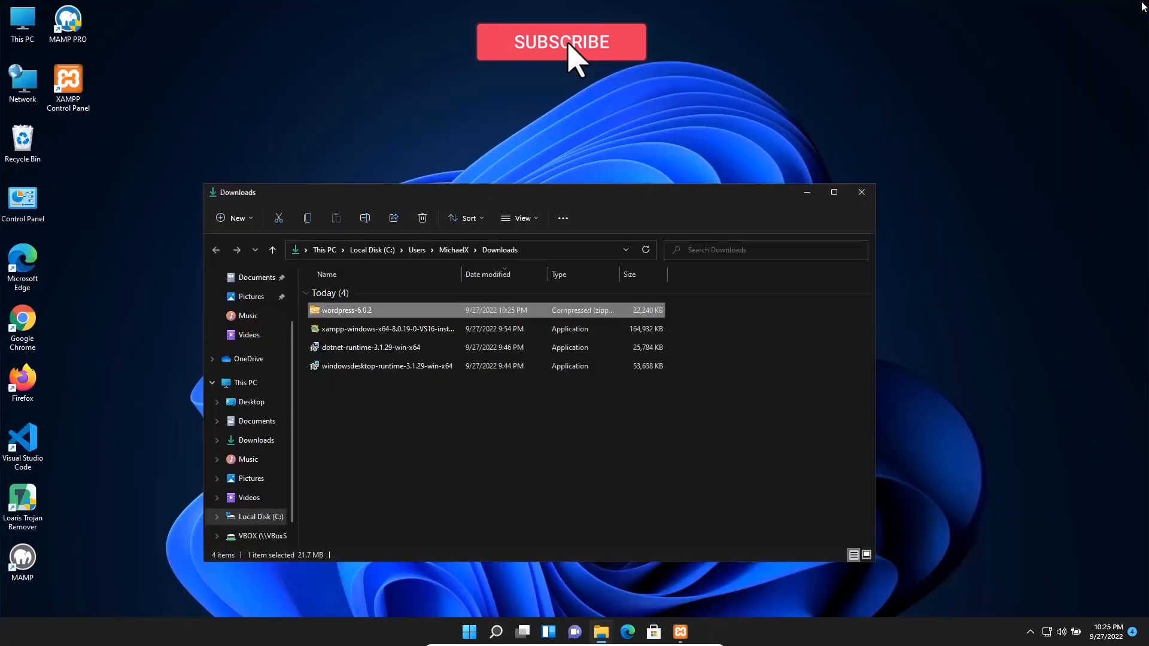
pyautogui.moveTo(478, 197); pyautogui.dragTo(628, 178)
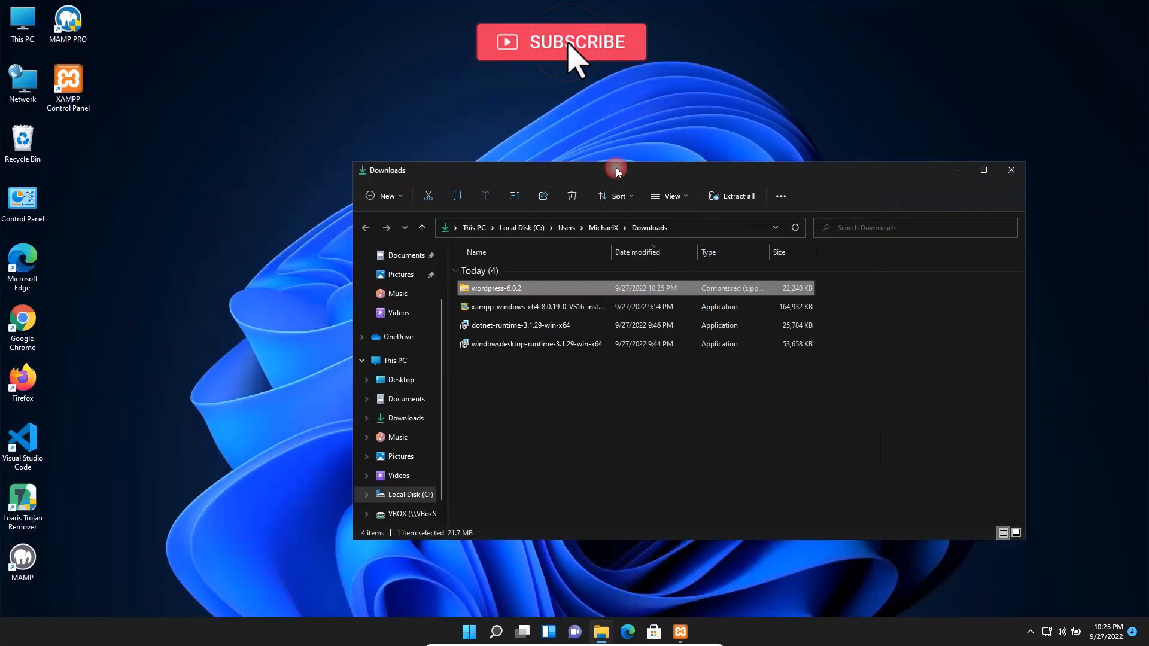
pyautogui.rightClick(495, 289)
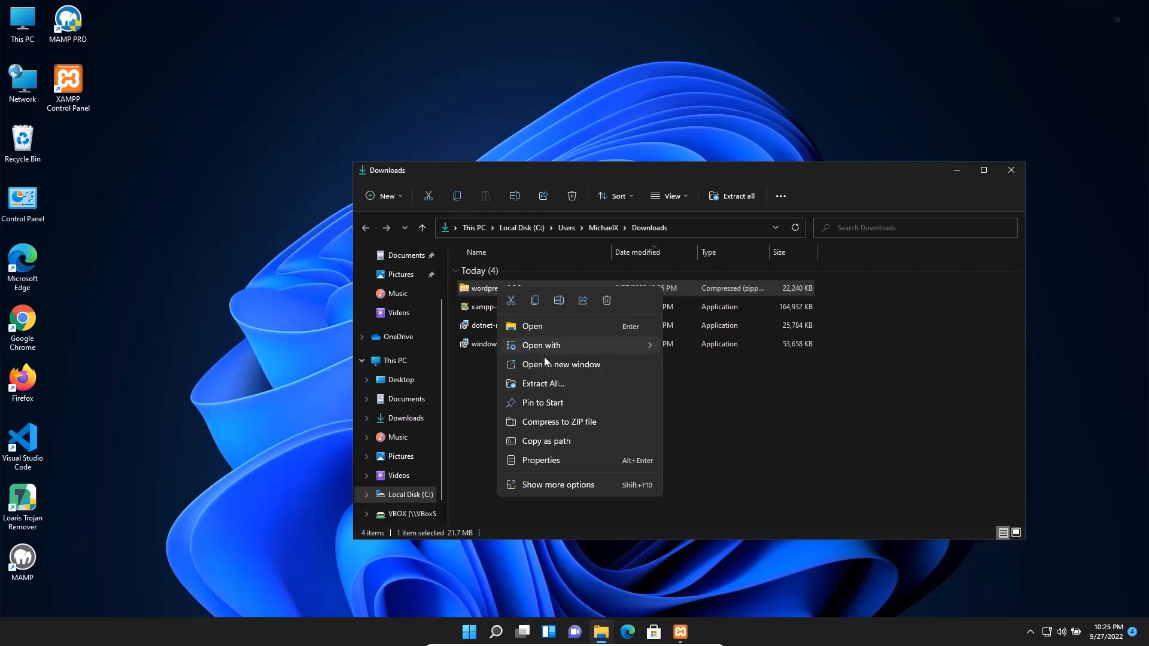
pyautogui.click(560, 389)
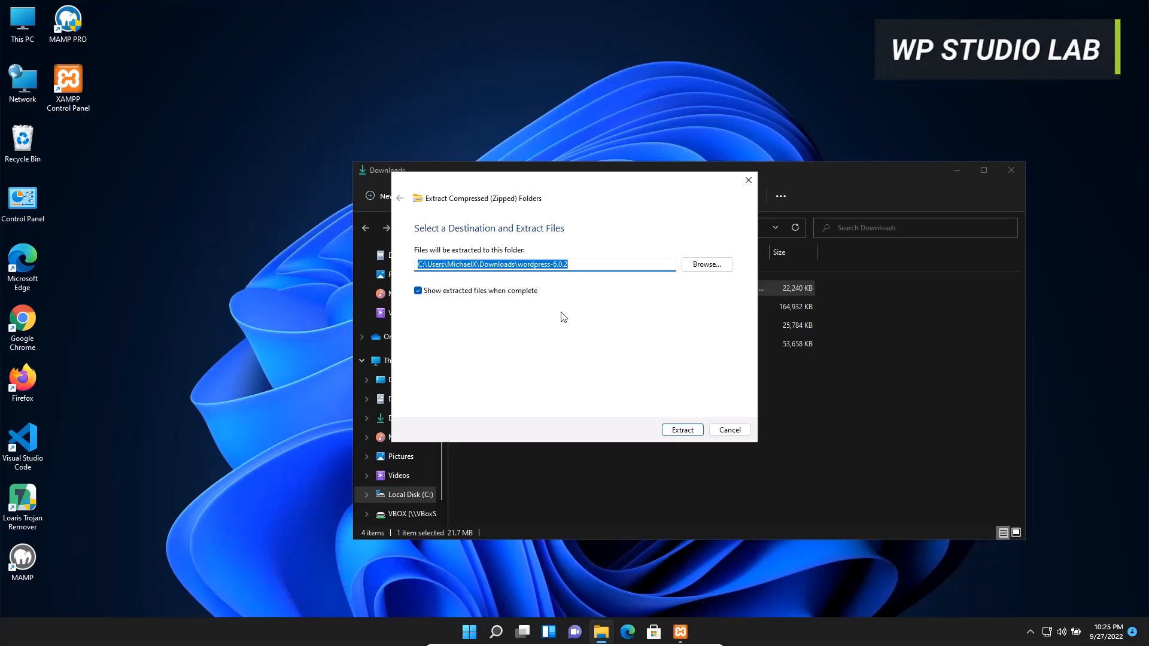
pyautogui.click(680, 429)
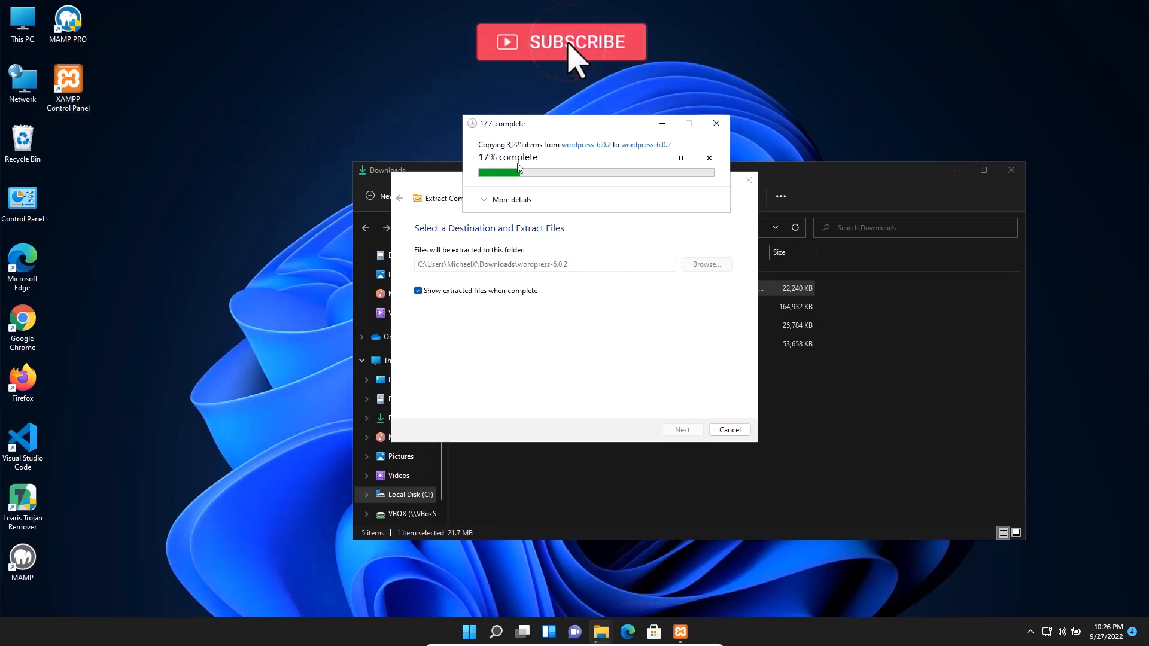
pyautogui.moveTo(558, 119); pyautogui.dragTo(564, 97)
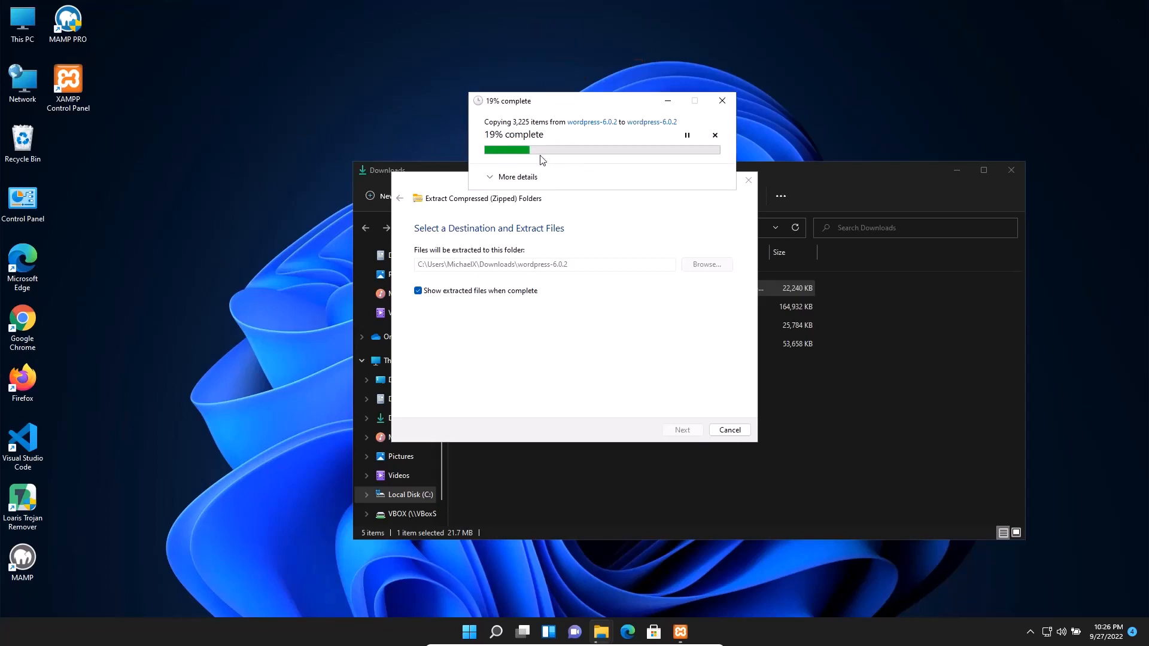
# Open the C:\Xampp folder from the XAMPP Control Panel shortcut, then open htdocs
pyautogui.doubleClick(84, 110)
pyautogui.rightClick(89, 116)
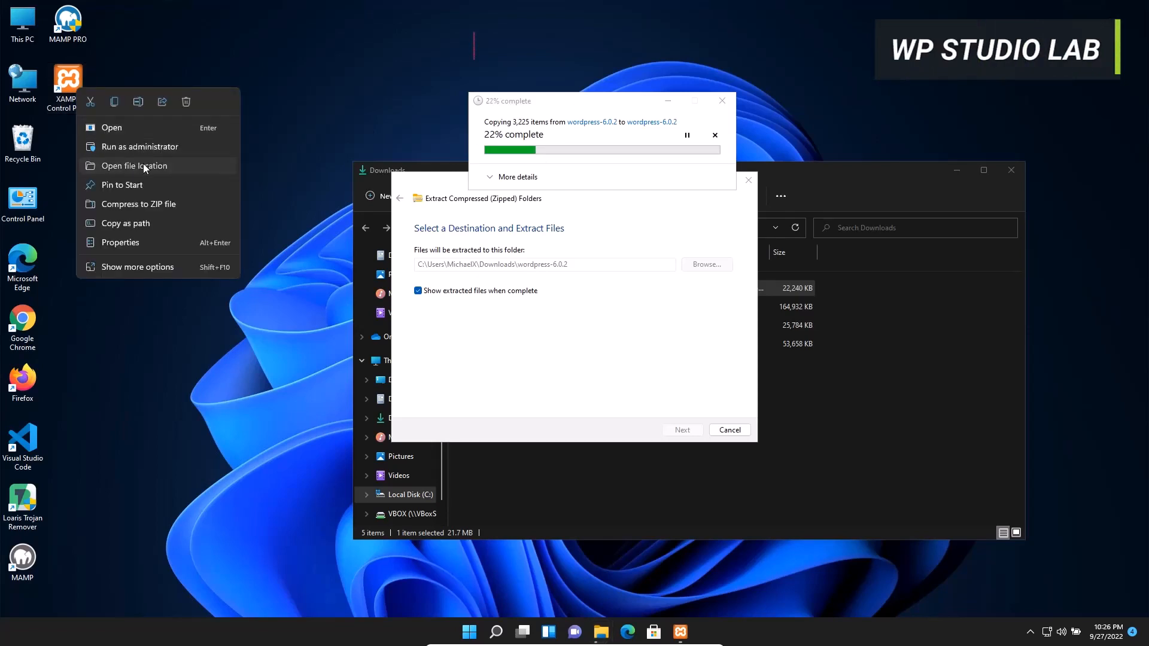
pyautogui.click(144, 165)
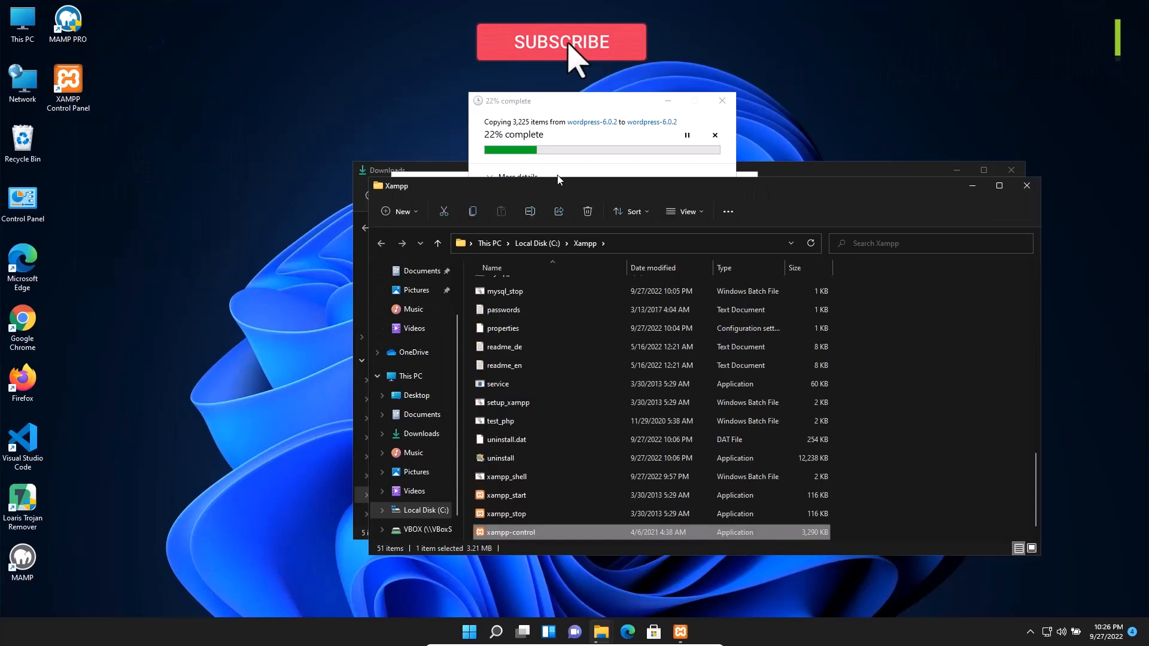
pyautogui.moveTo(564, 189); pyautogui.dragTo(284, 219)
pyautogui.moveTo(758, 507); pyautogui.dragTo(778, 332)
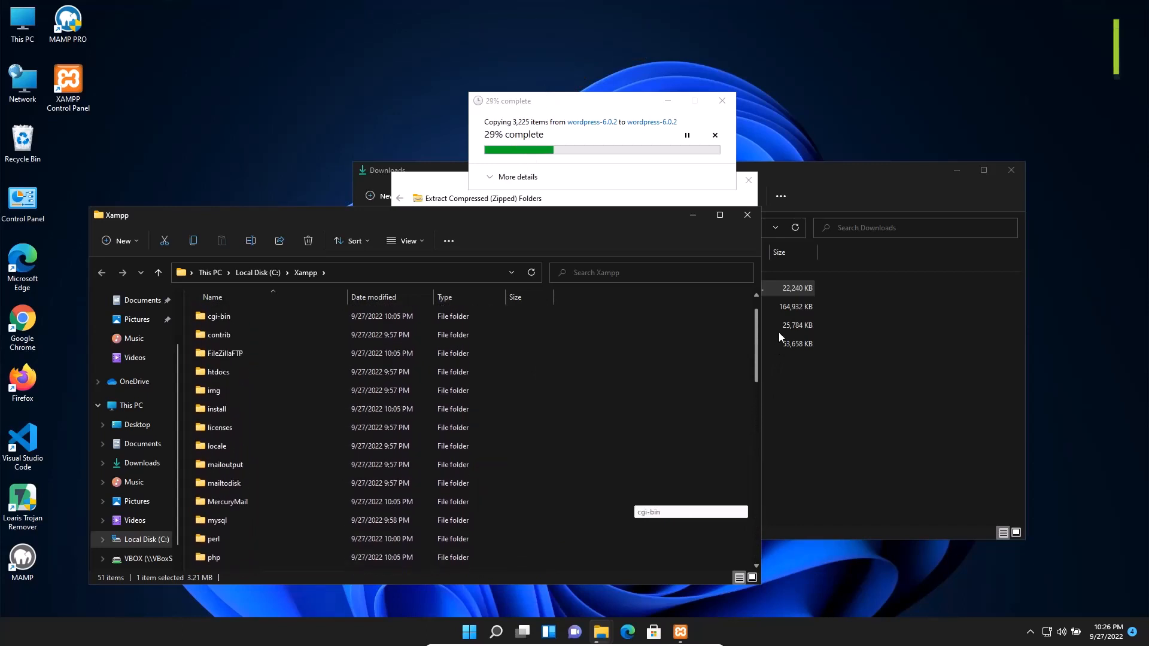
pyautogui.click(236, 375)
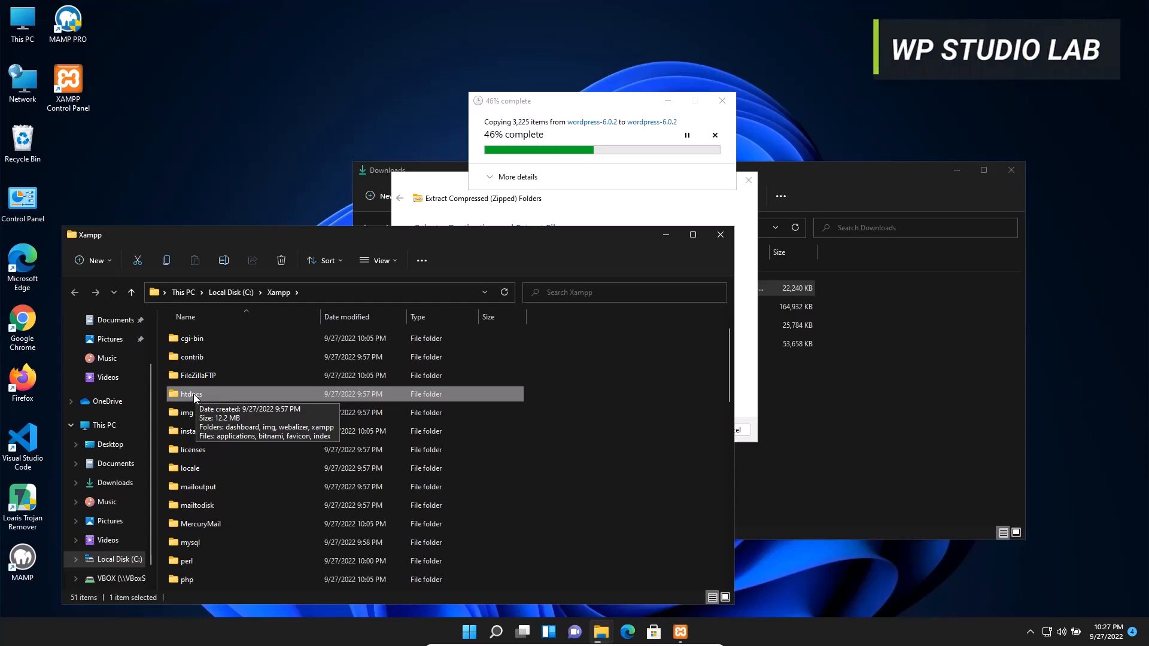
pyautogui.doubleClick(241, 397)
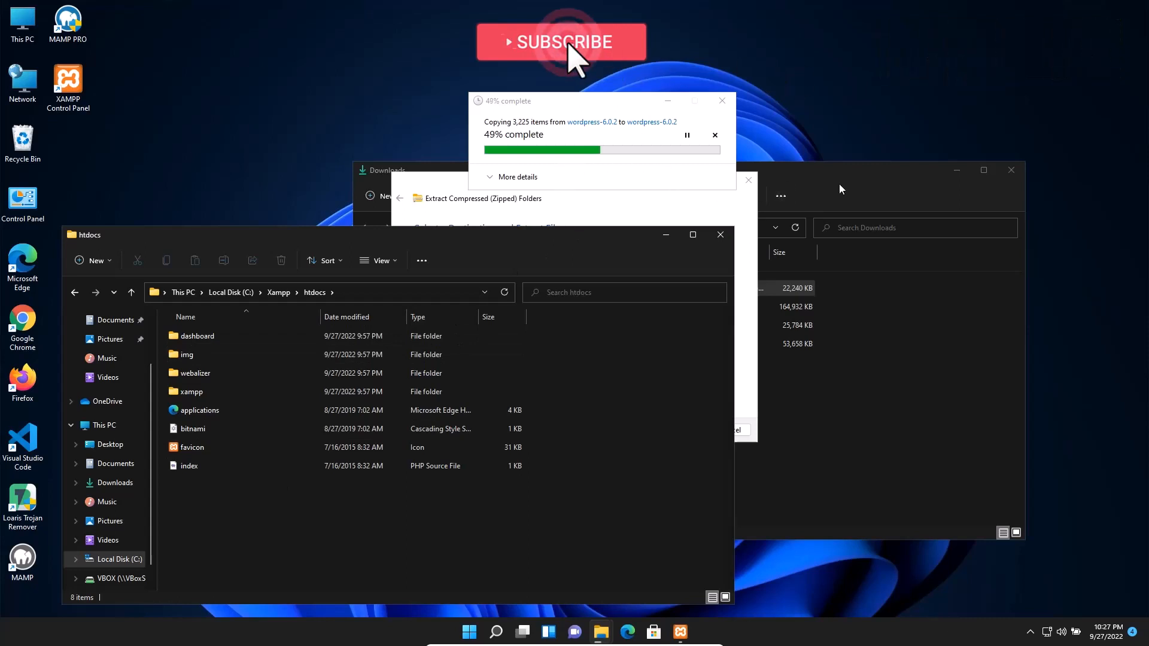
# Move the copy progress window higher and minimize the htdocs window
pyautogui.click(563, 110)
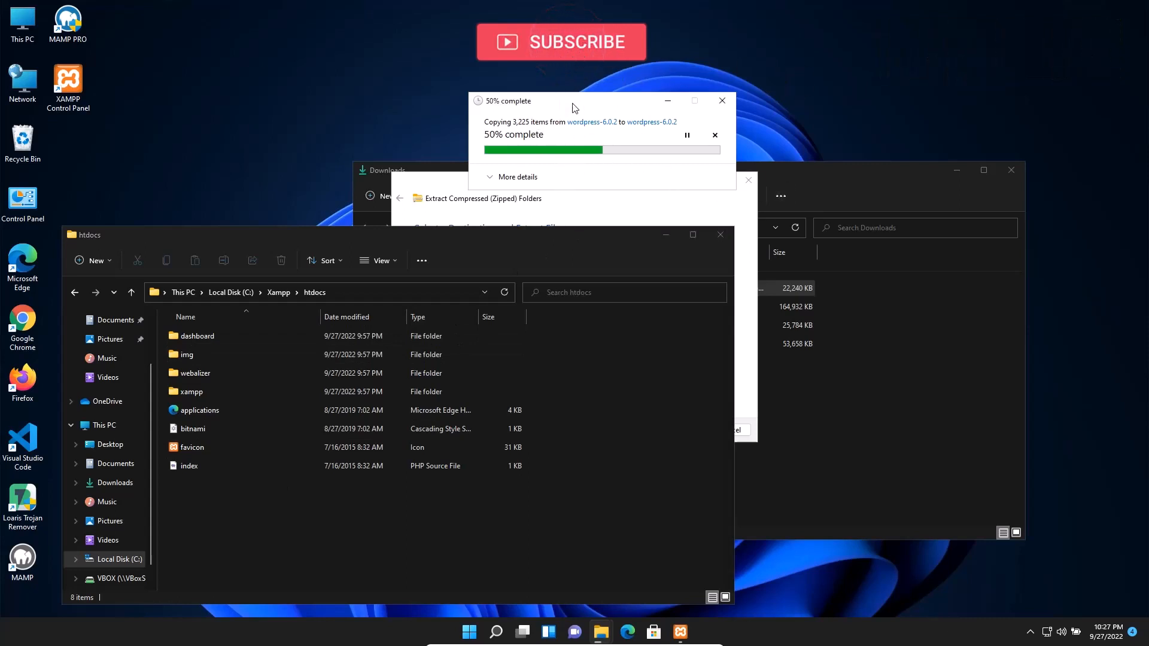
pyautogui.moveTo(573, 106); pyautogui.dragTo(570, 66)
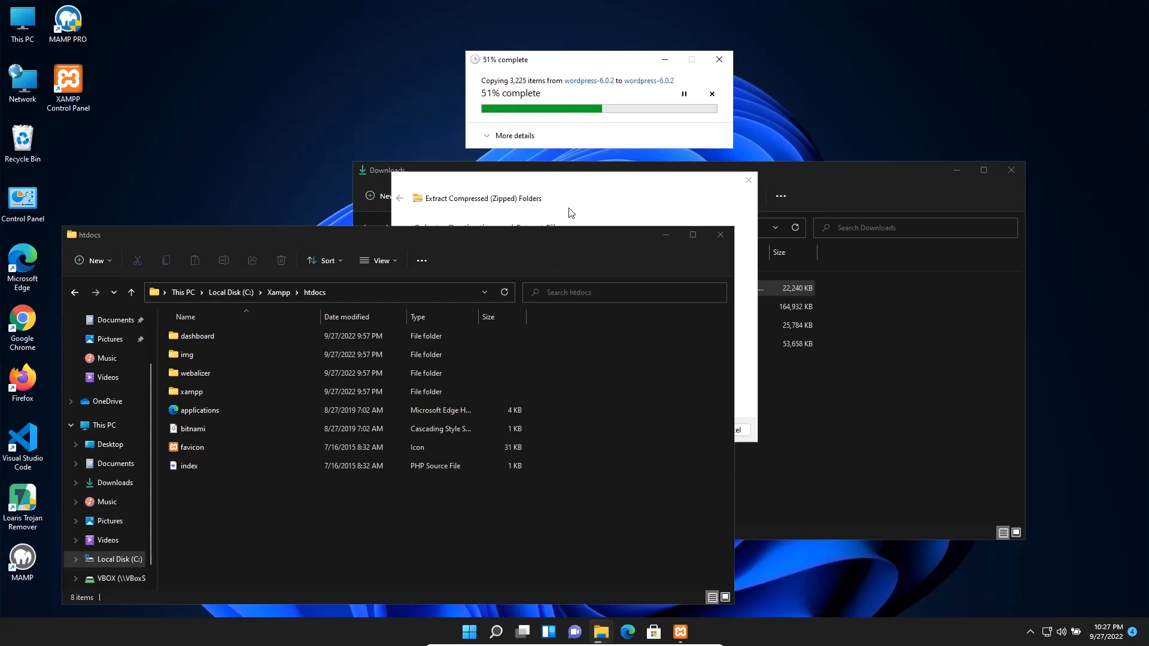
pyautogui.moveTo(548, 246); pyautogui.dragTo(523, 241)
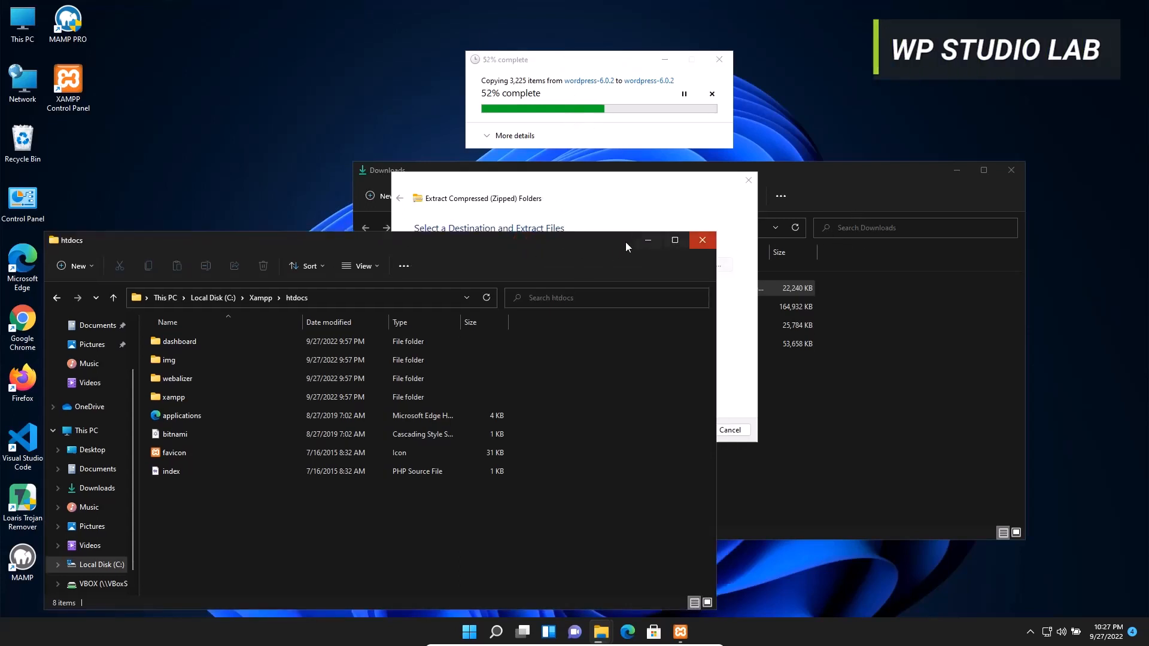
pyautogui.click(648, 241)
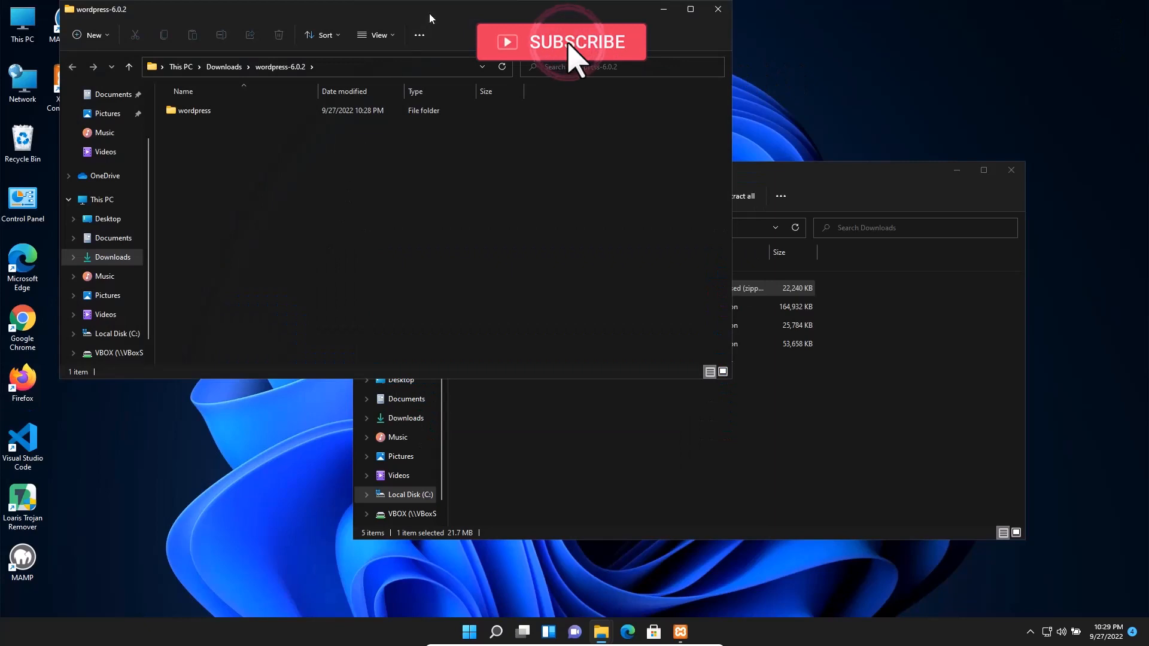
# Copy the extracted wordpress folder through Show more options and close the wordpress-6.0.2 window
pyautogui.moveTo(489, 5); pyautogui.dragTo(698, 115)
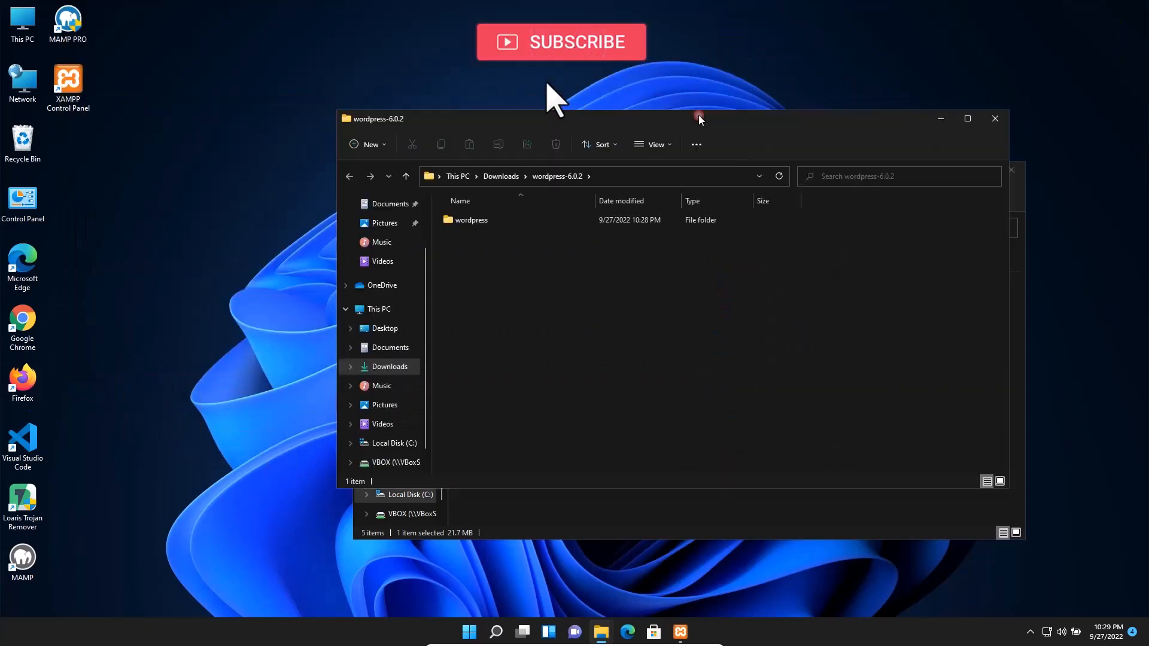
pyautogui.moveTo(590, 119); pyautogui.dragTo(694, 95)
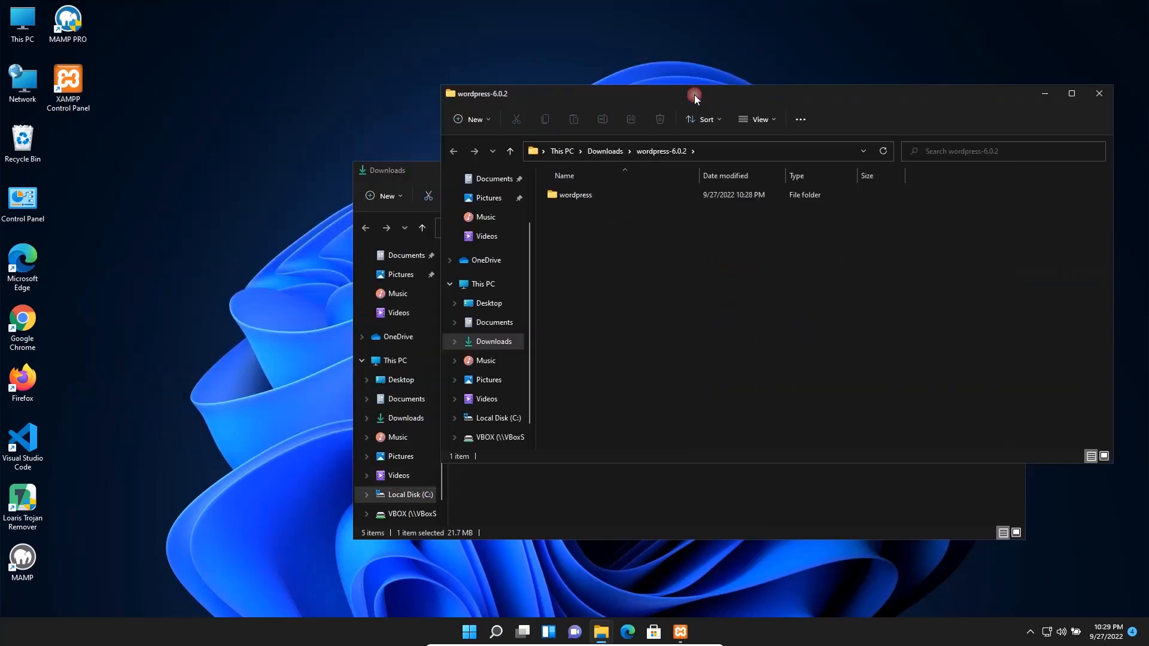
pyautogui.rightClick(580, 196)
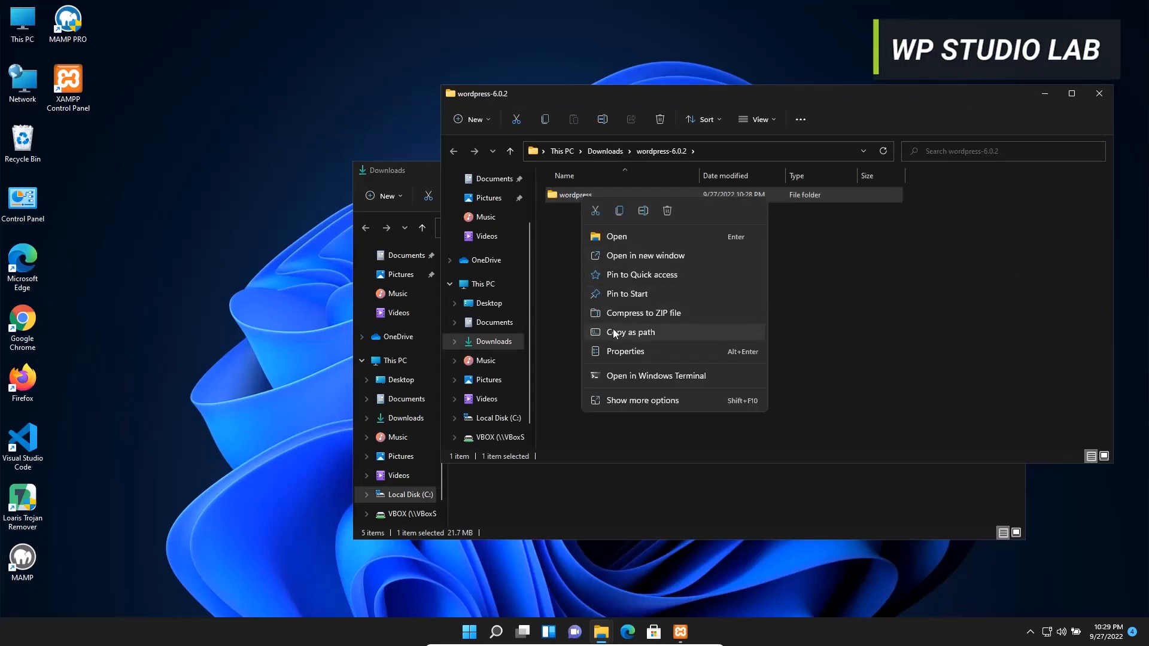
pyautogui.click(643, 397)
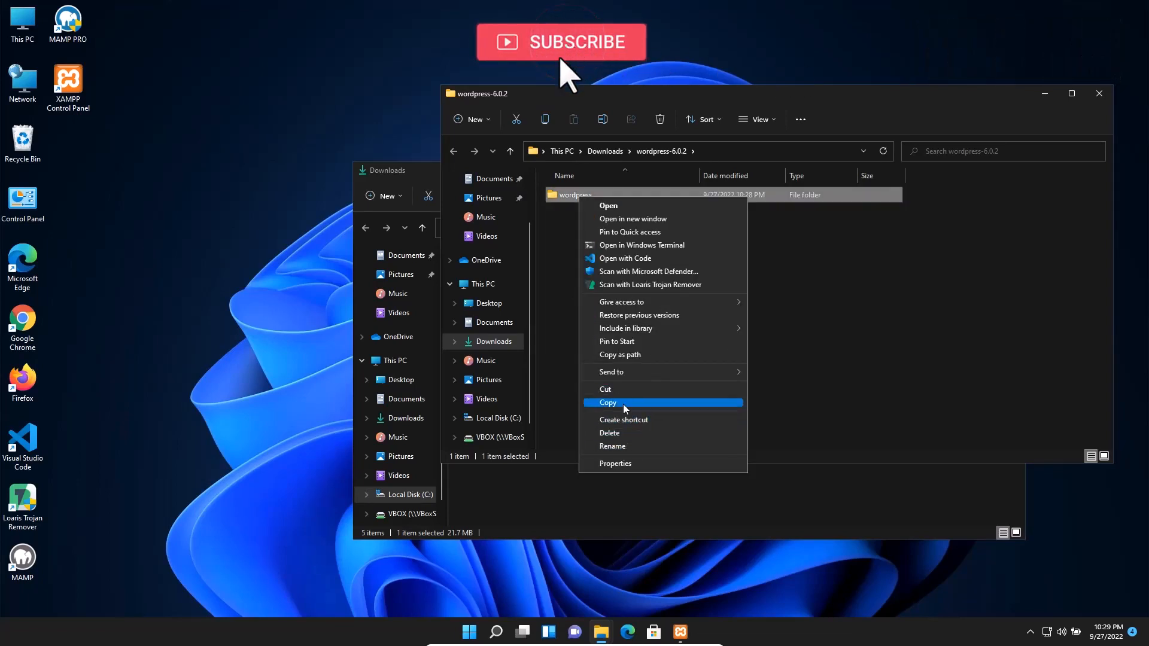
pyautogui.click(623, 404)
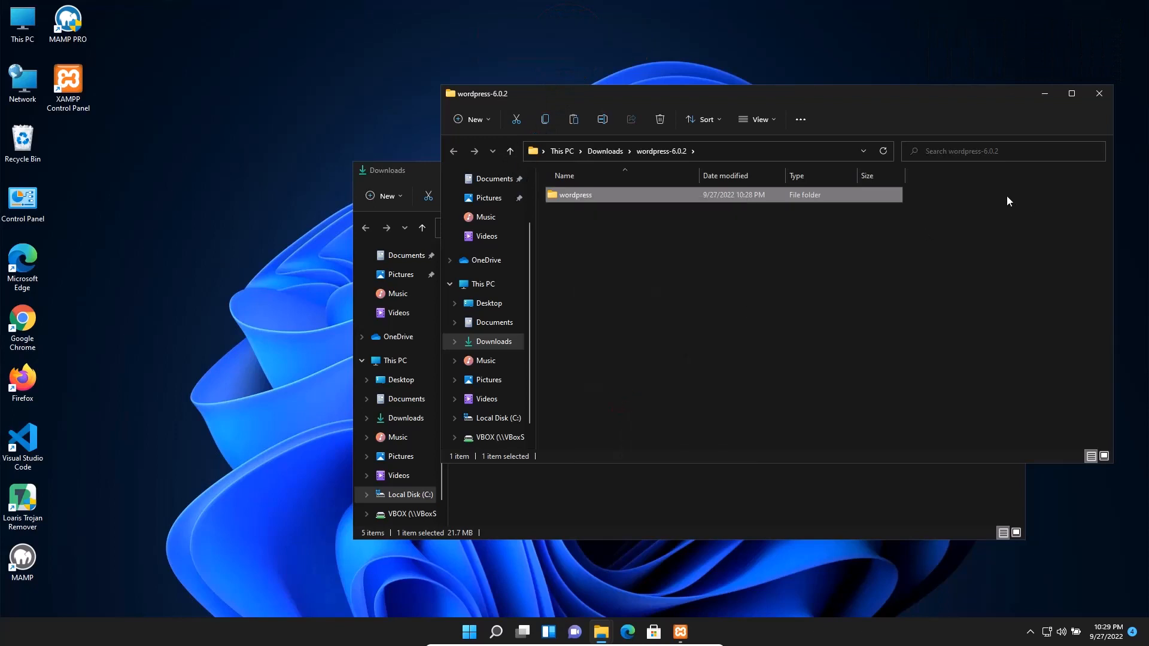
pyautogui.click(1100, 94)
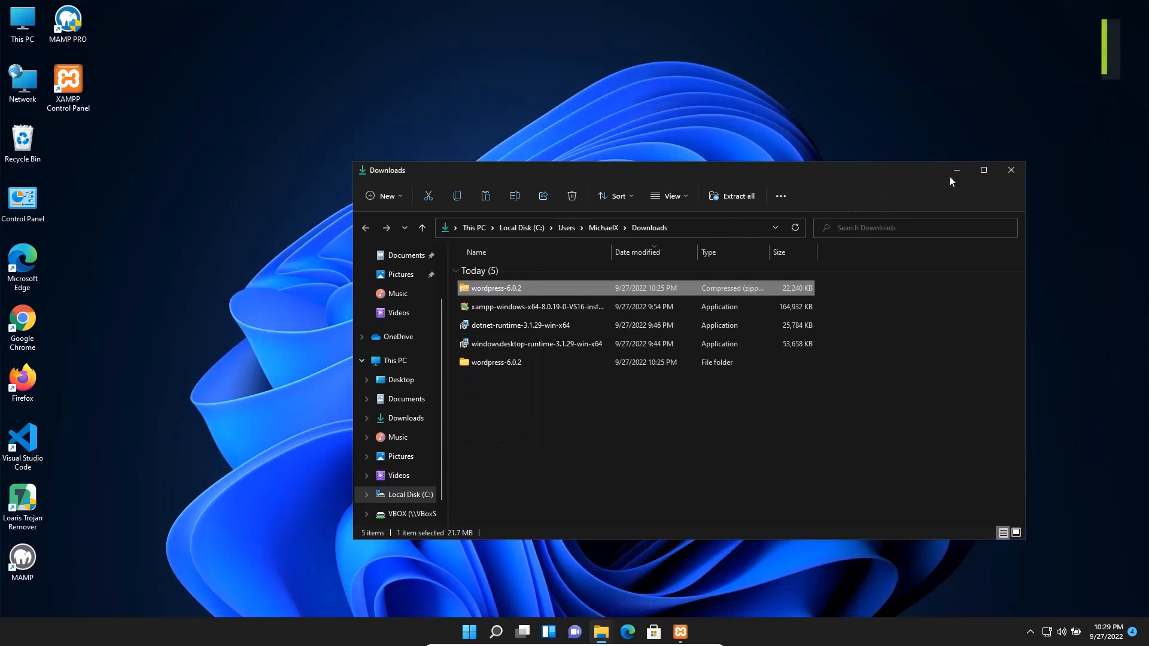
# Close Downloads and restore the C:\Xampp\htdocs window
pyautogui.click(1009, 171)
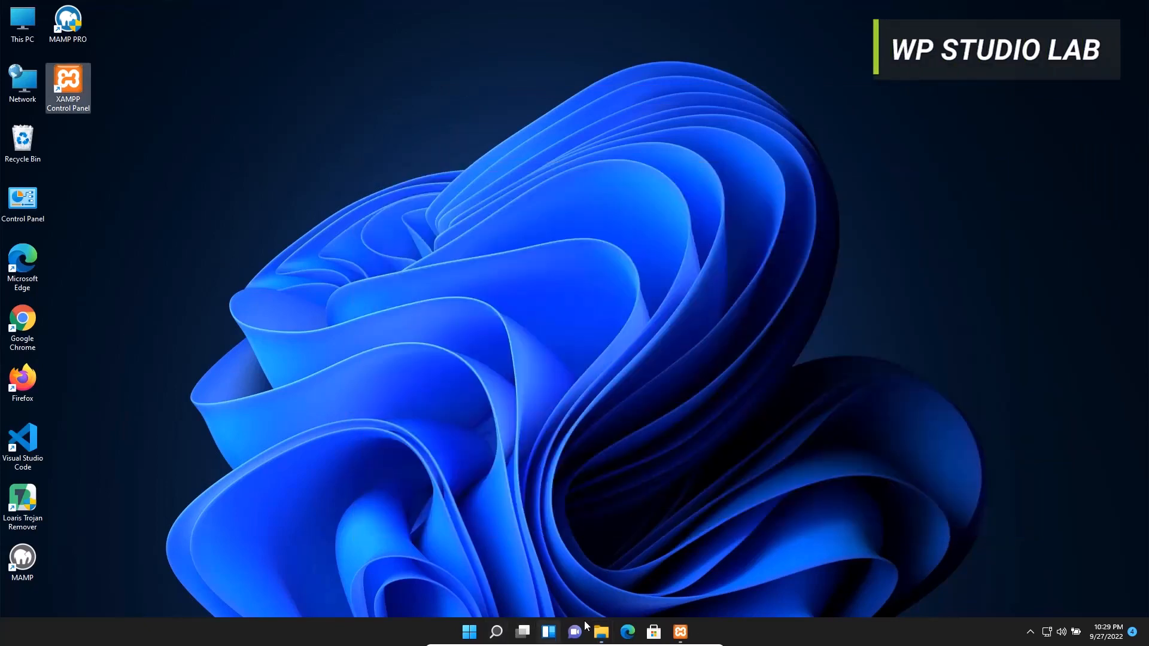
pyautogui.click(600, 632)
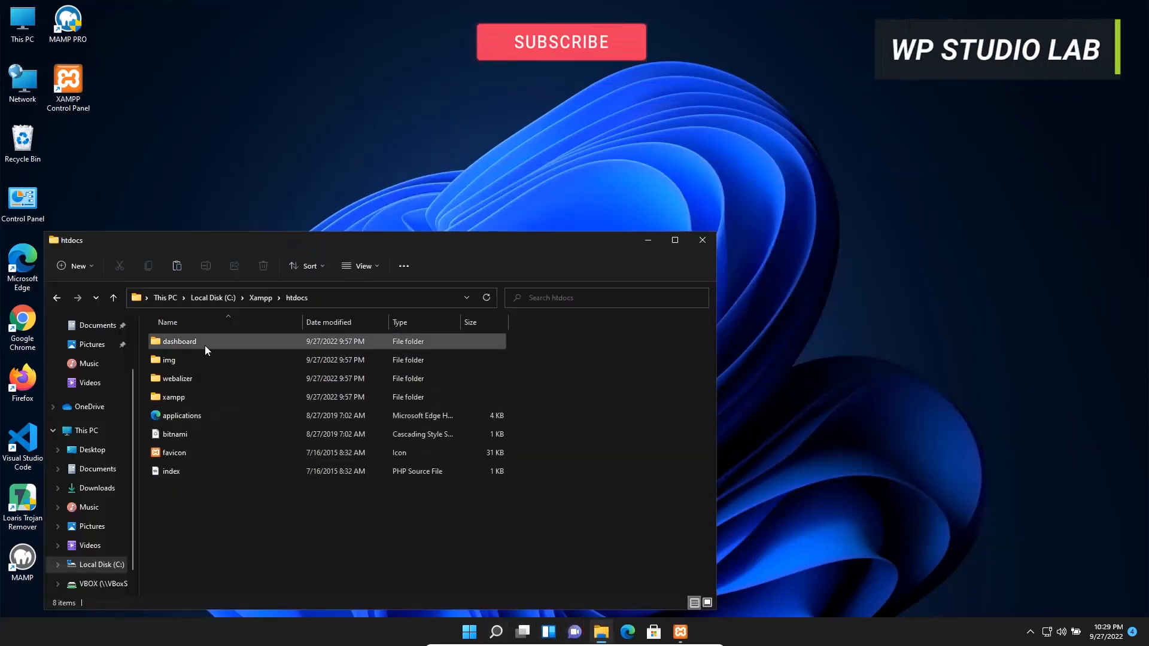
pyautogui.click(335, 298)
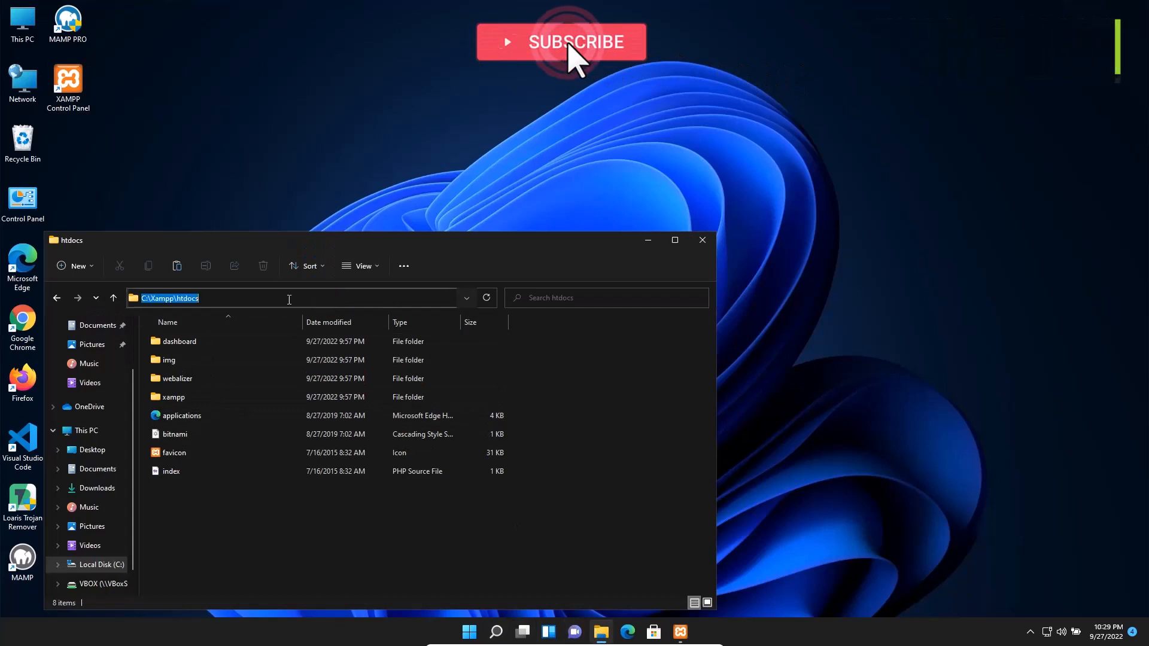
pyautogui.click(199, 534)
# Paste the wordpress folder into htdocs and select it once all 3,225 items are copied
pyautogui.rightClick(185, 525)
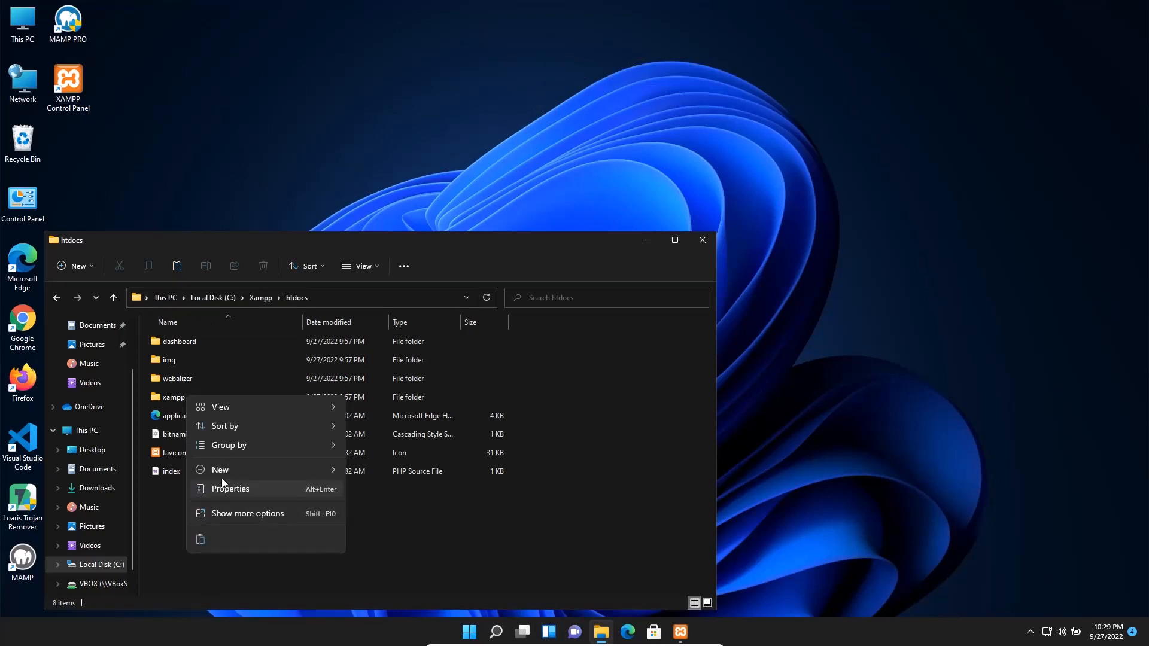
pyautogui.click(236, 515)
pyautogui.click(237, 439)
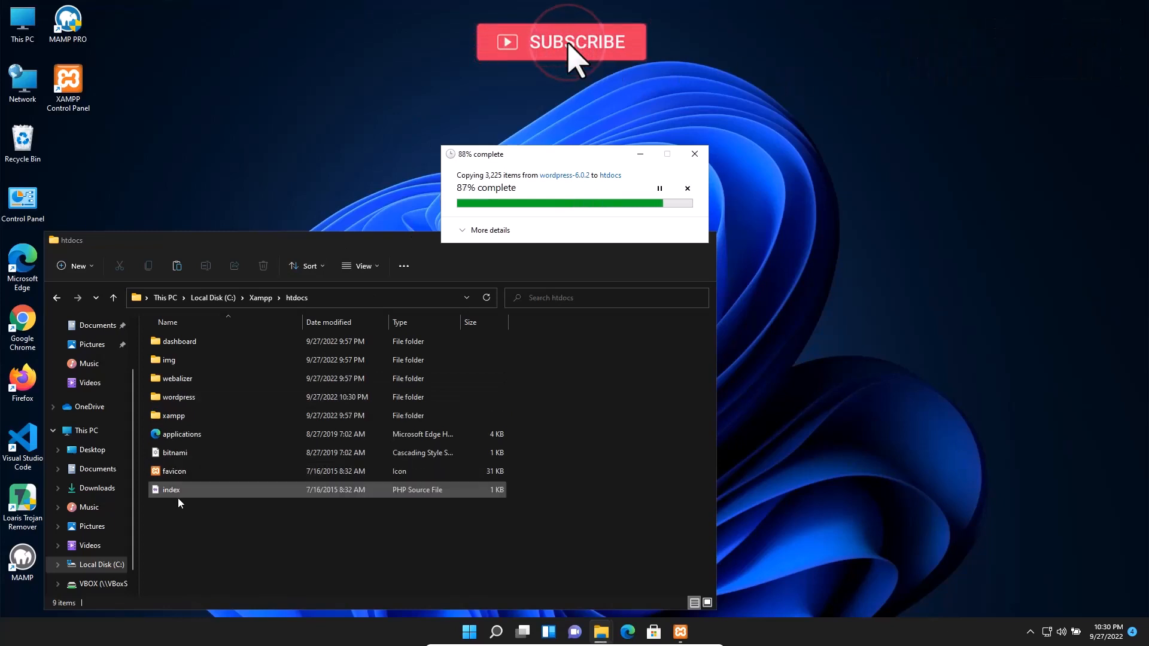
pyautogui.click(182, 396)
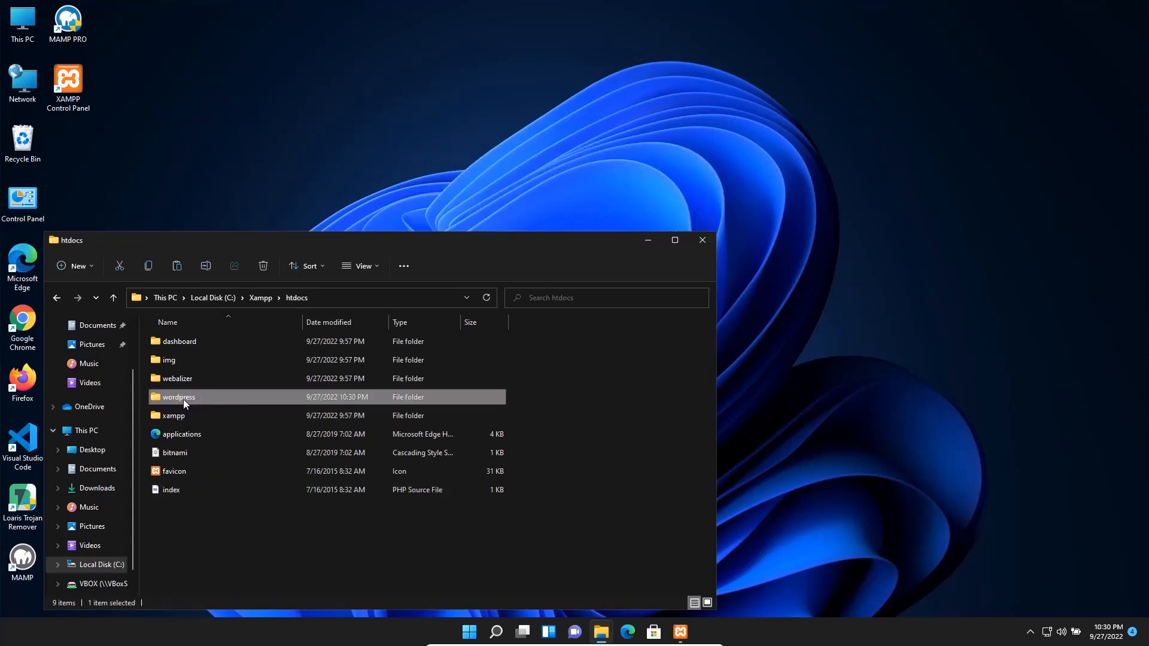
# Rename the pasted wordpress folder in C:\Xampp\htdocs to 'myblog'
pyautogui.click(183, 399)
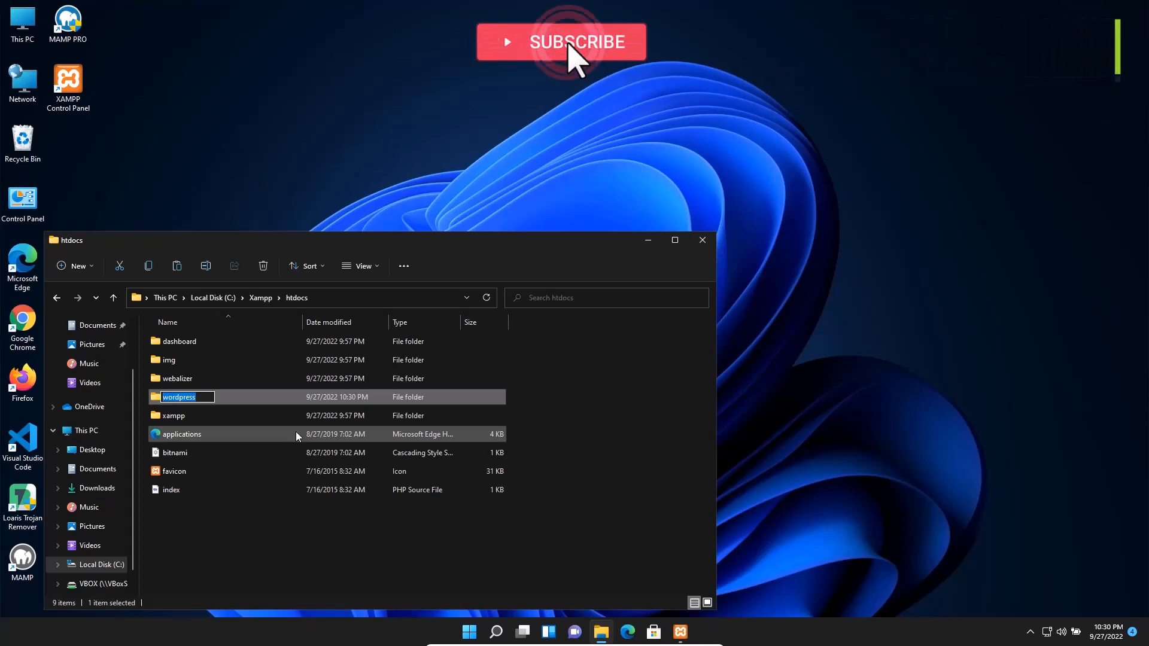
pyautogui.write('myblo')
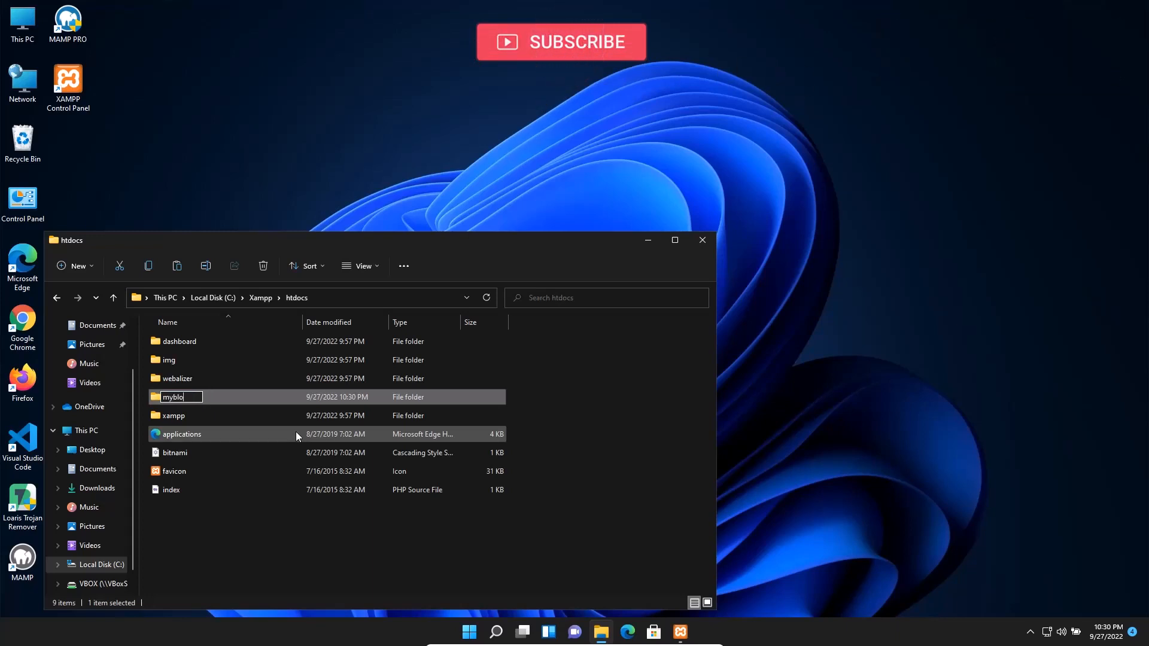
pyautogui.write('g')
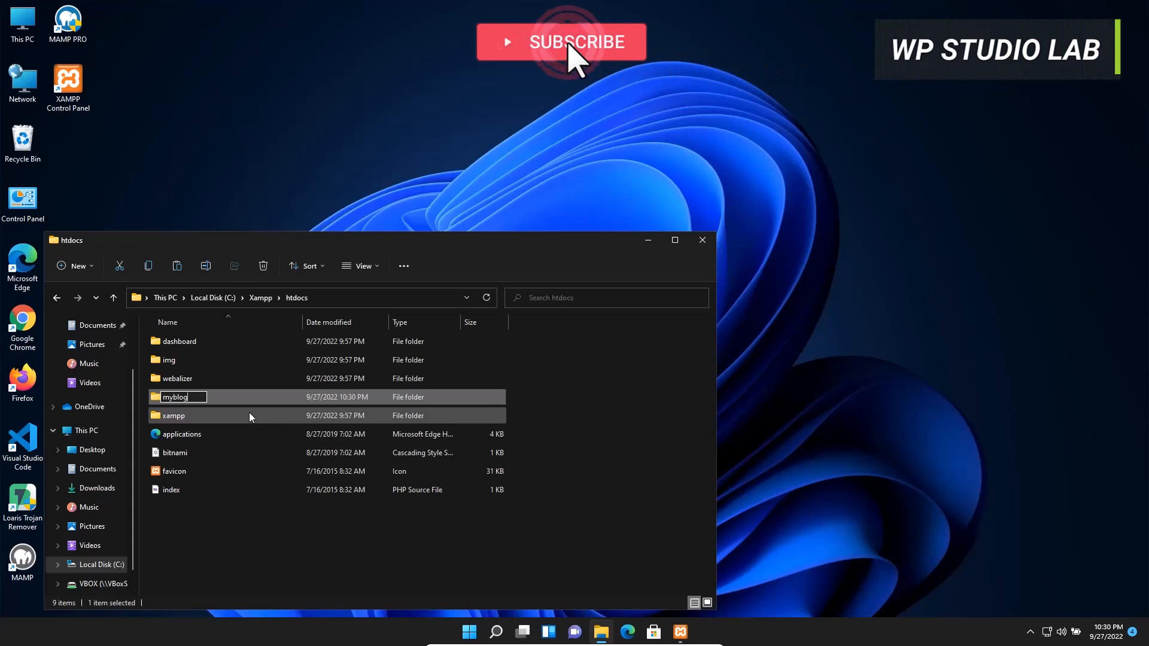
pyautogui.click(193, 533)
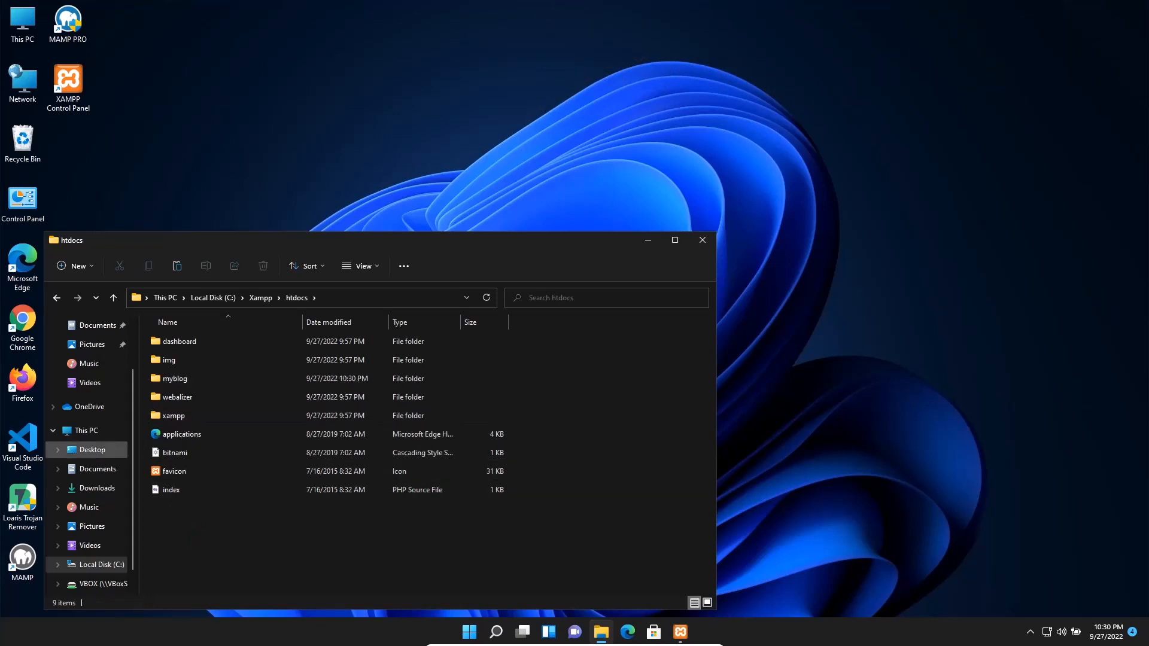
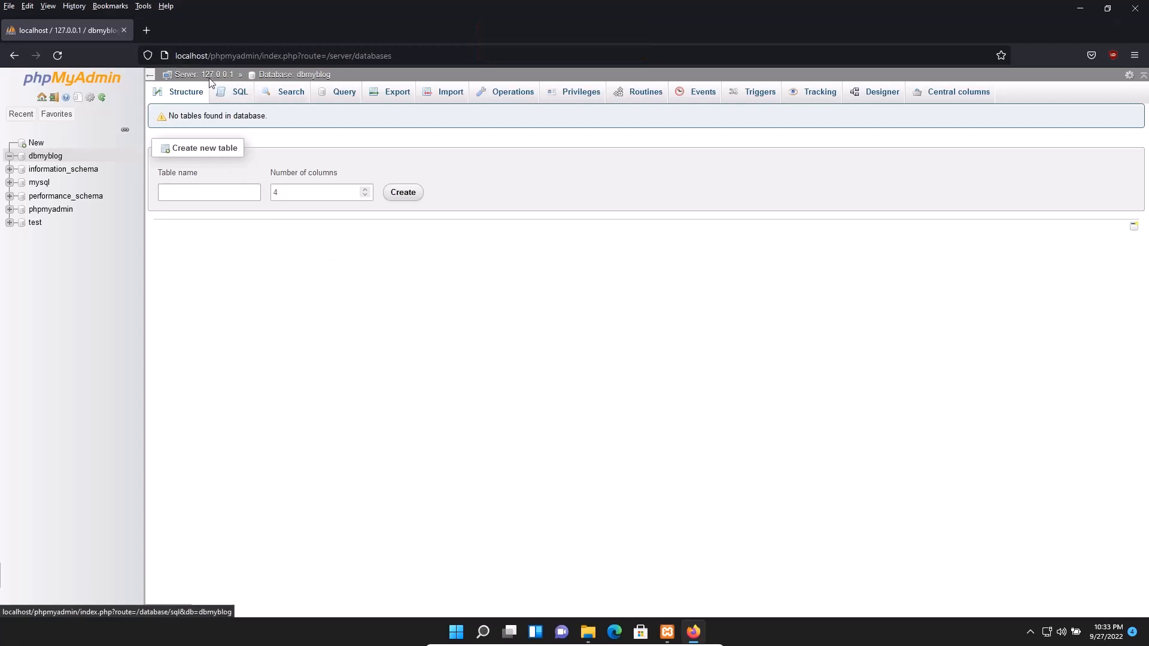
# Enter localhost/myblog in a new Firefox tab and bring up htdocs in File Explorer
pyautogui.click(147, 30)
pyautogui.write('local')
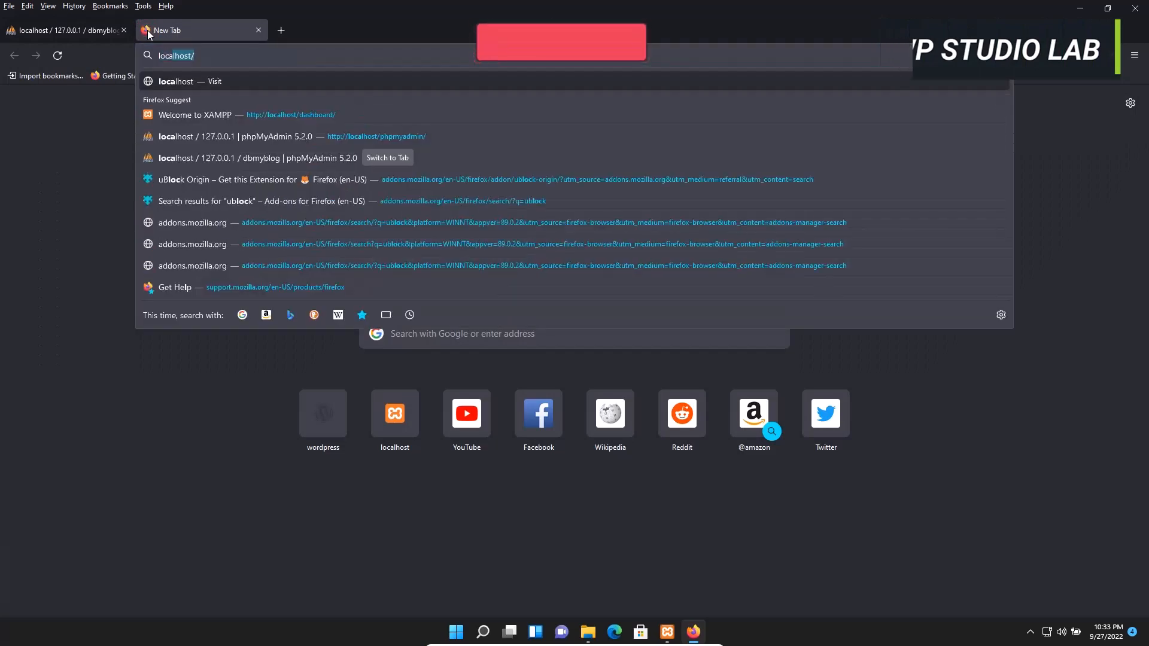
pyautogui.press('Right')
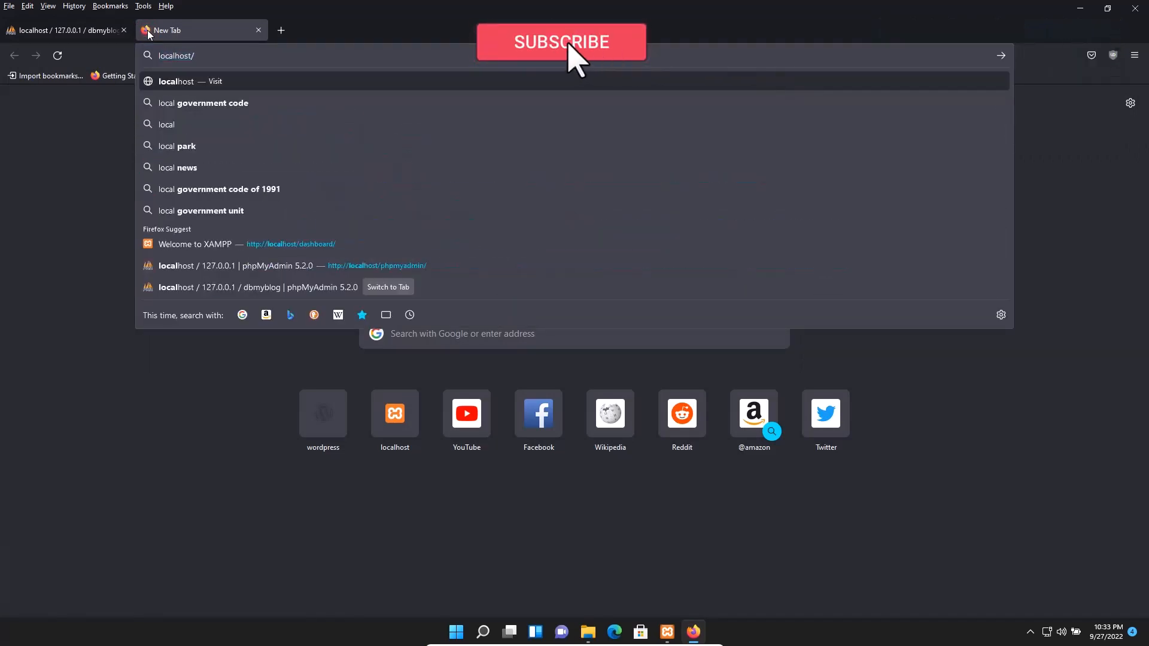
pyautogui.write('my')
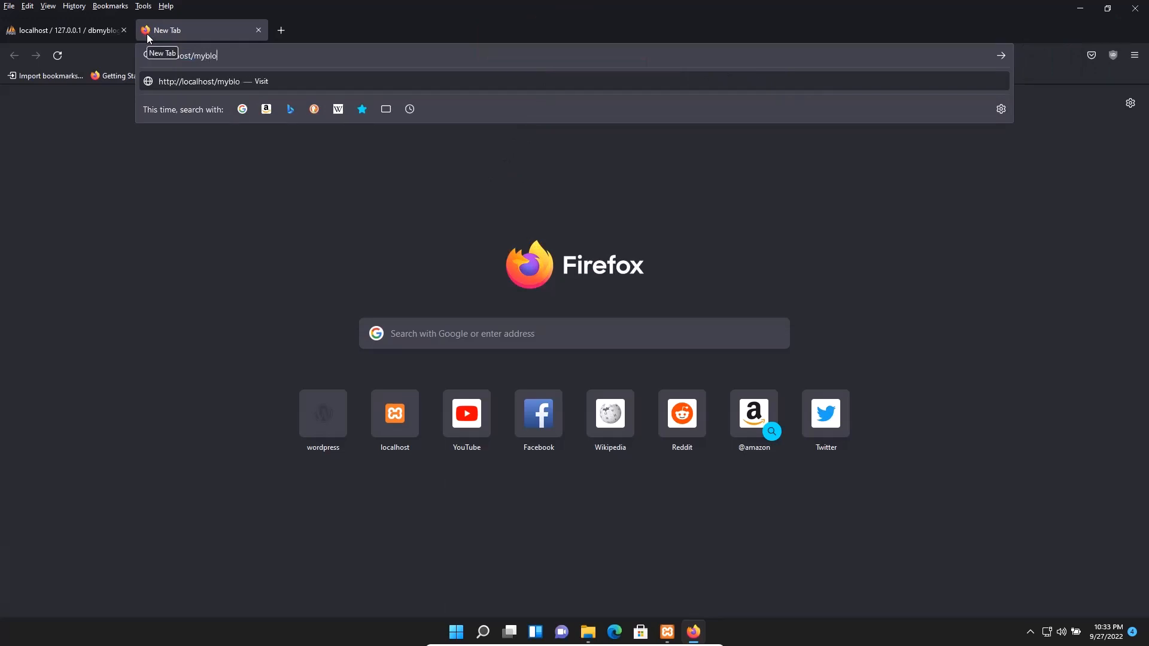
pyautogui.write('blog')
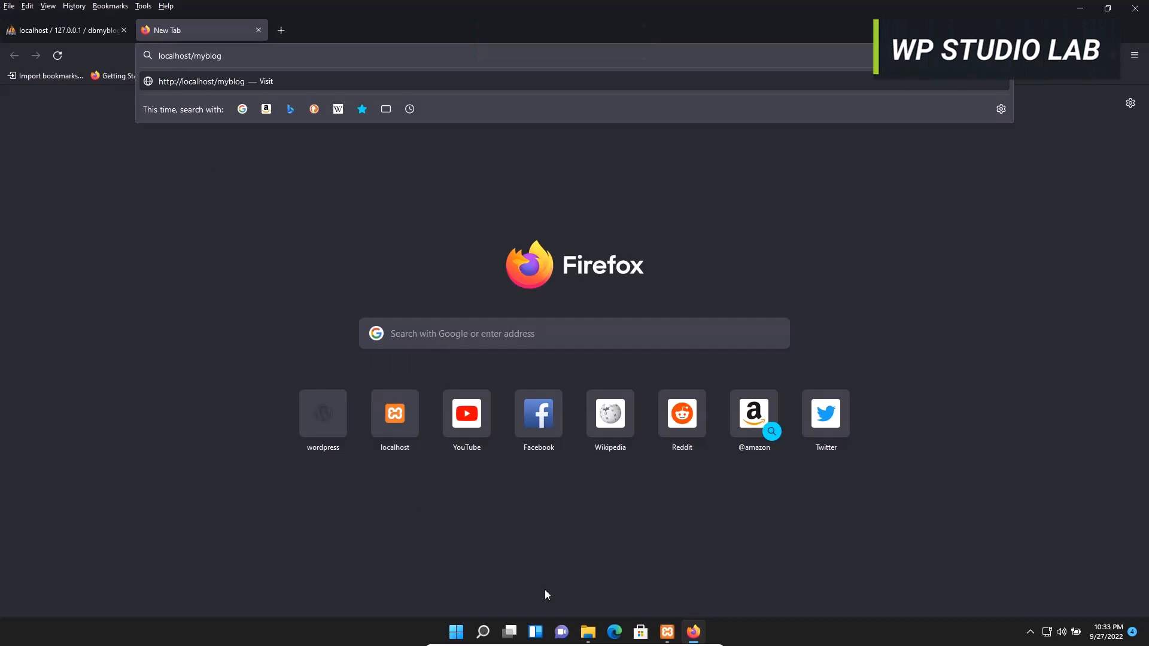
pyautogui.click(583, 631)
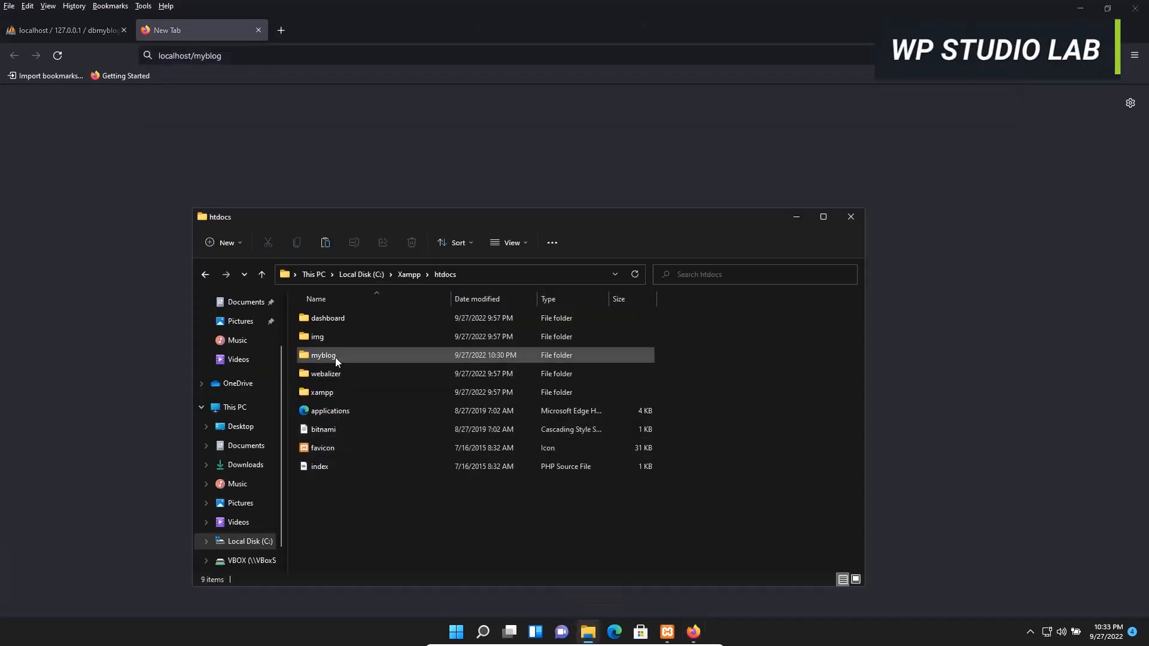
# Confirm the myblog folder sits in C:\Xampp\htdocs and select its name, then return to Firefox
pyautogui.click(472, 274)
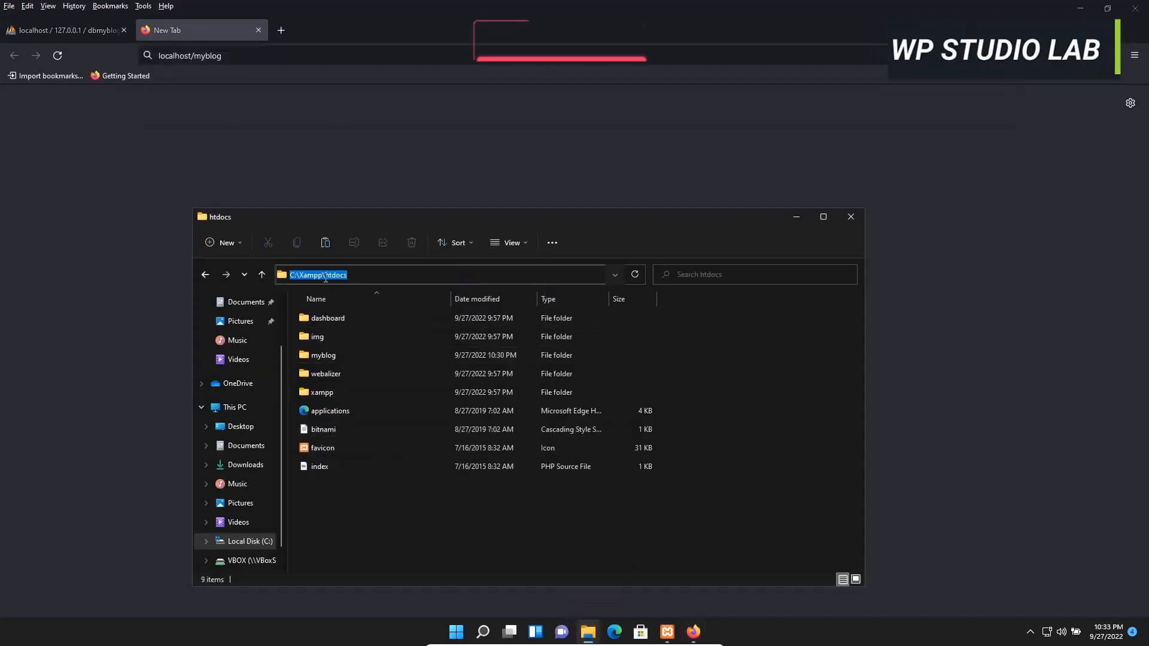
pyautogui.click(332, 355)
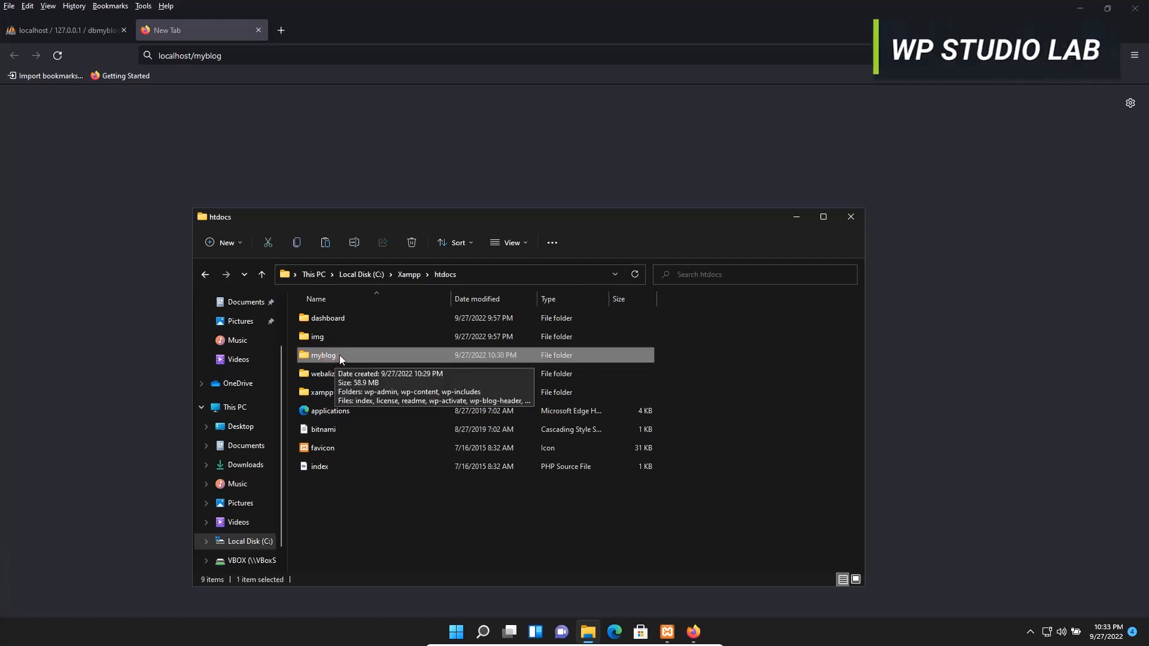
pyautogui.click(335, 354)
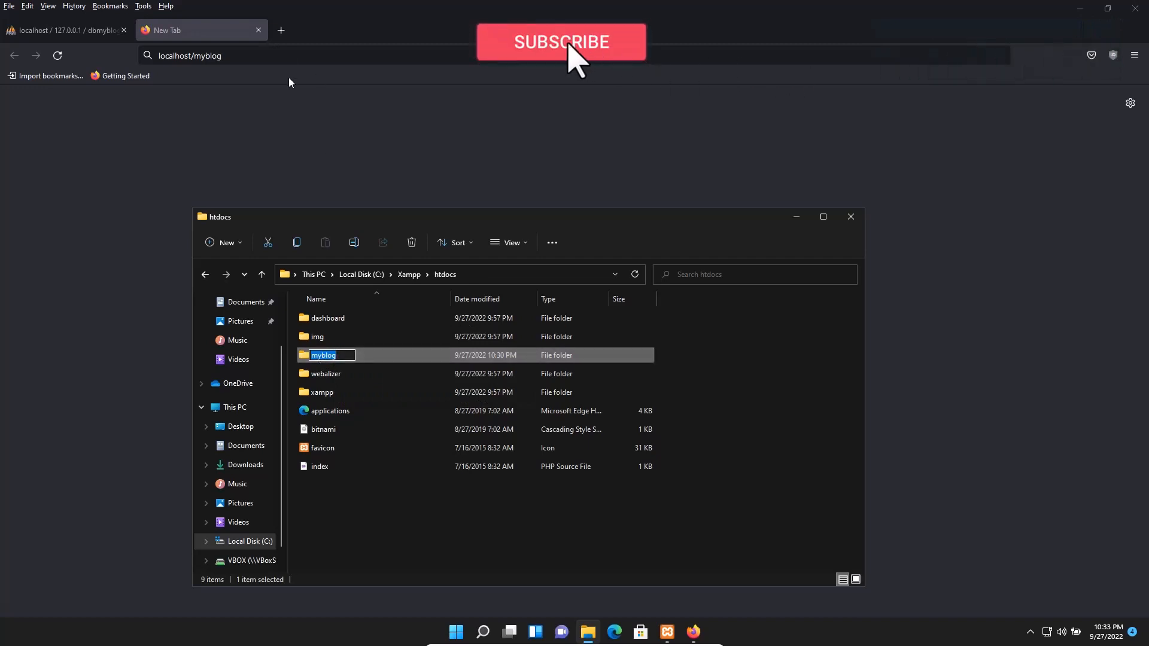
pyautogui.click(327, 33)
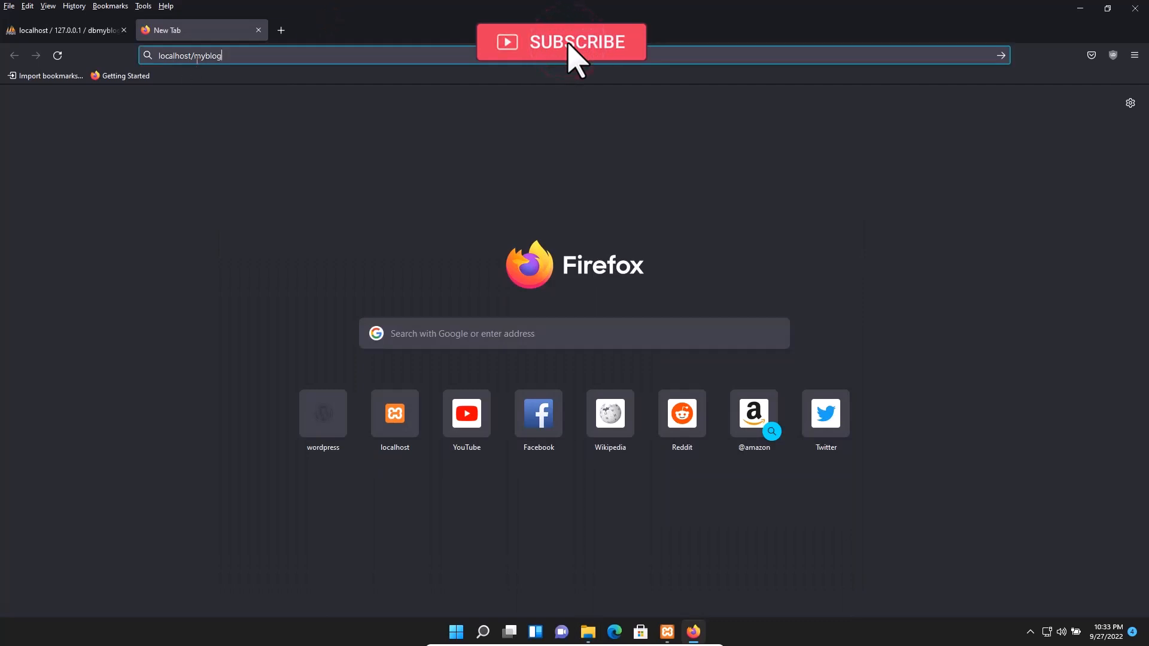
# Load localhost/myblog and continue the setup with English (United States) as the language
pyautogui.doubleClick(221, 55)
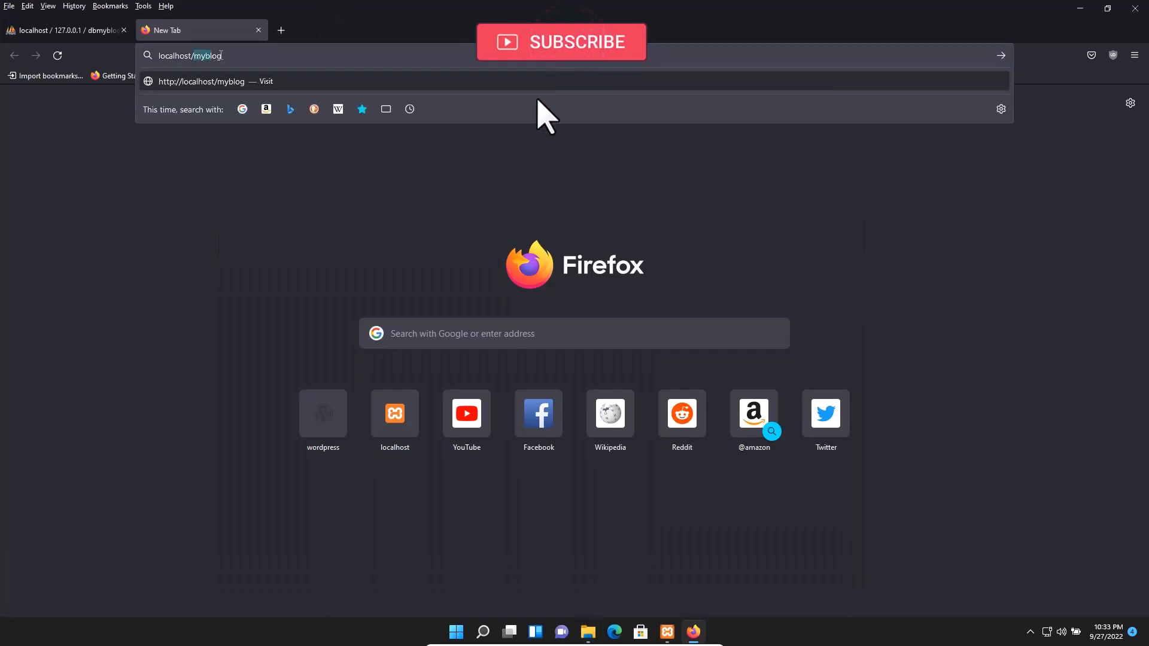
pyautogui.click(253, 82)
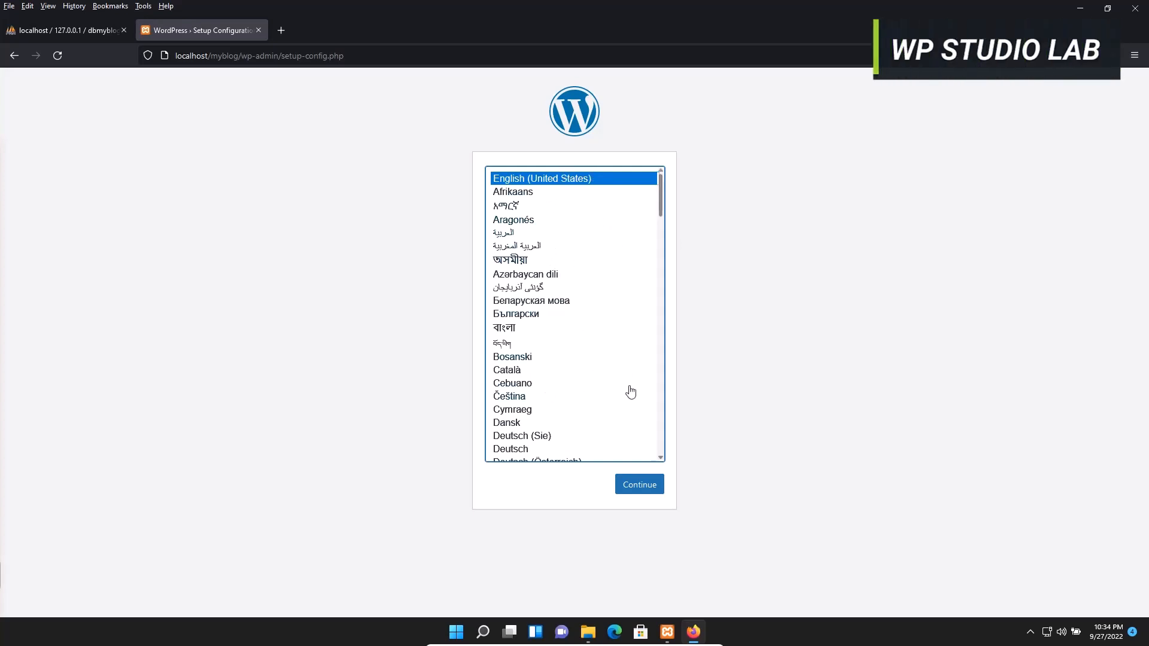
pyautogui.moveTo(662, 207); pyautogui.dragTo(659, 277)
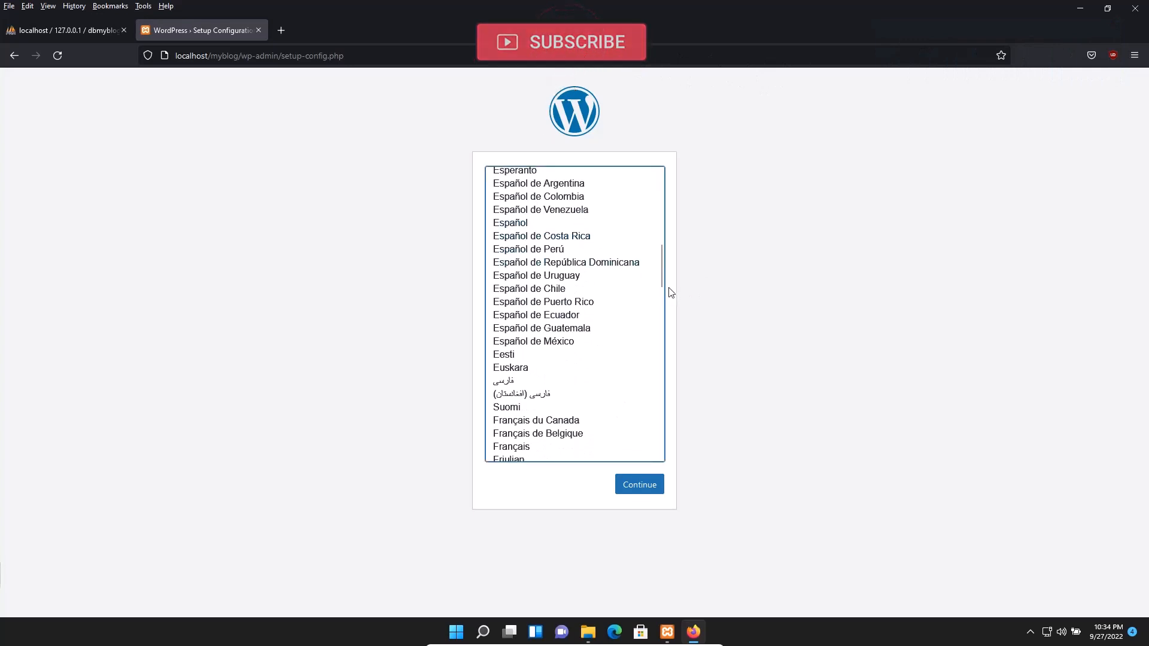
pyautogui.moveTo(659, 274); pyautogui.dragTo(679, 192)
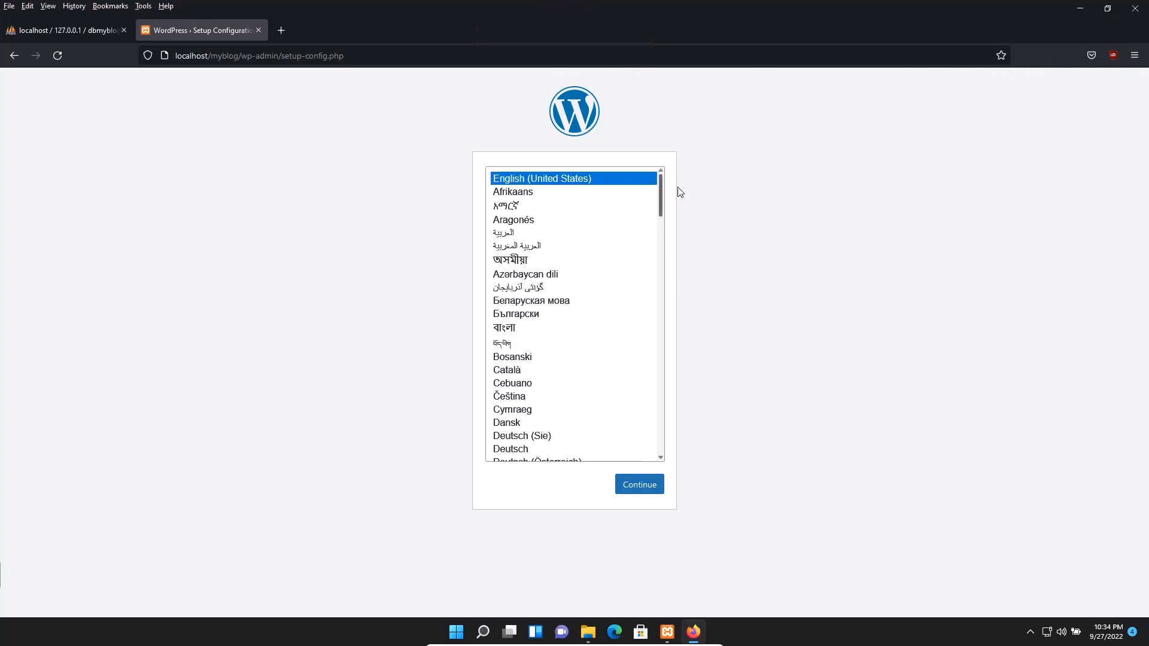
pyautogui.click(615, 184)
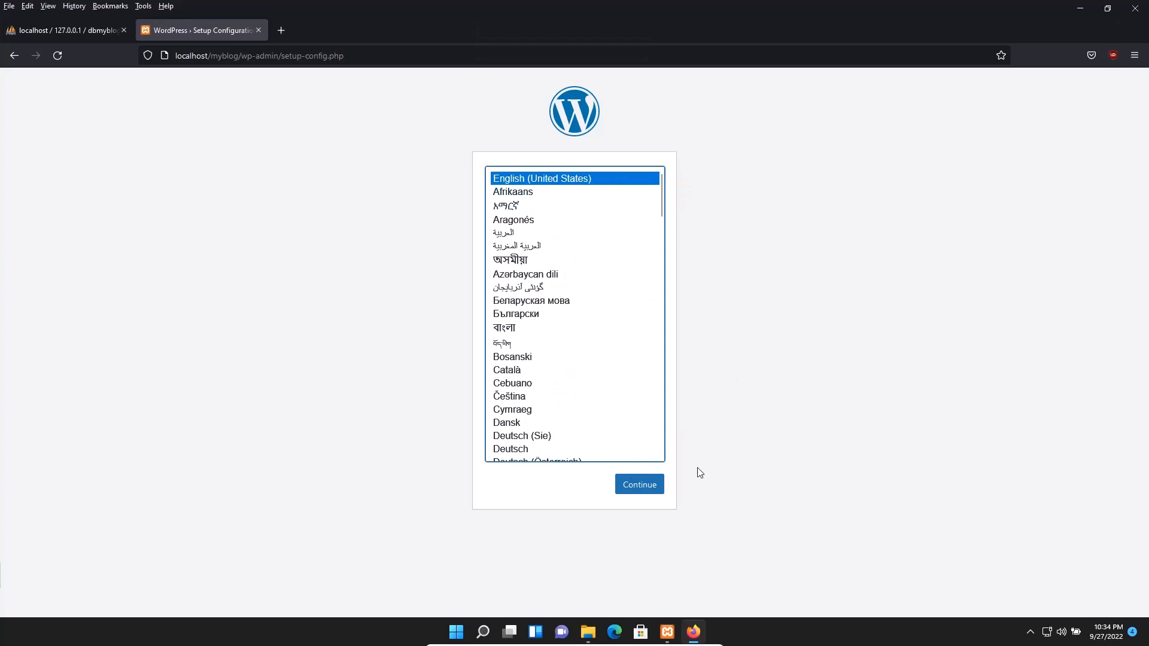
pyautogui.click(637, 484)
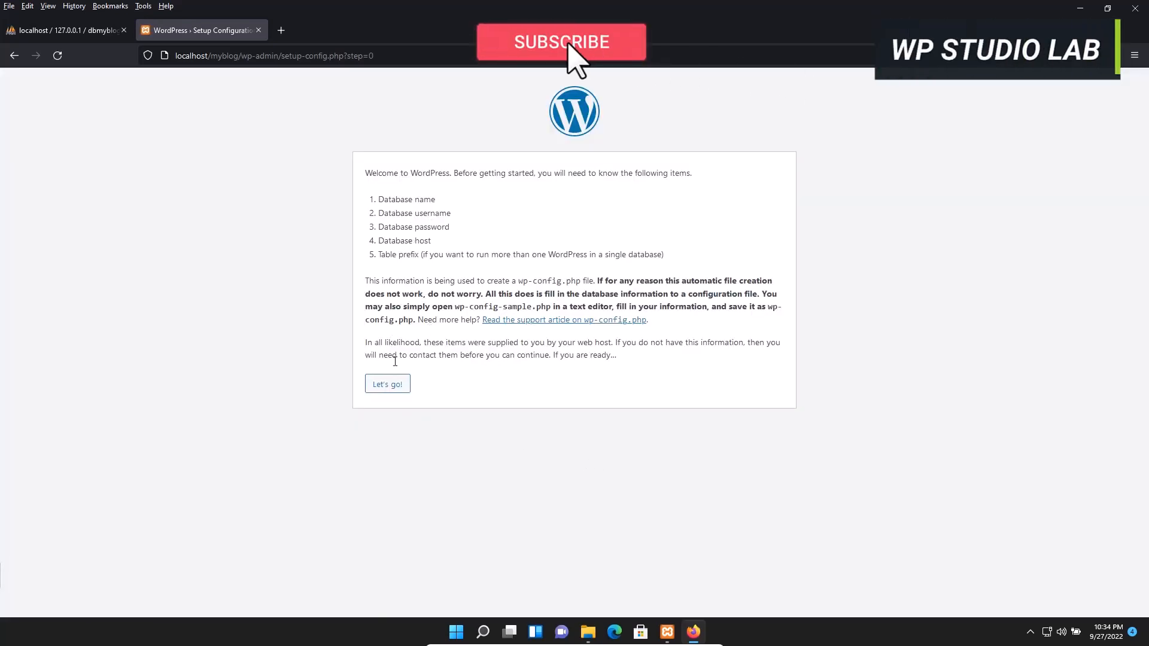
# Replace the default 'wordpress' database name with dbmyblog, checking it against phpMyAdmin
pyautogui.click(386, 383)
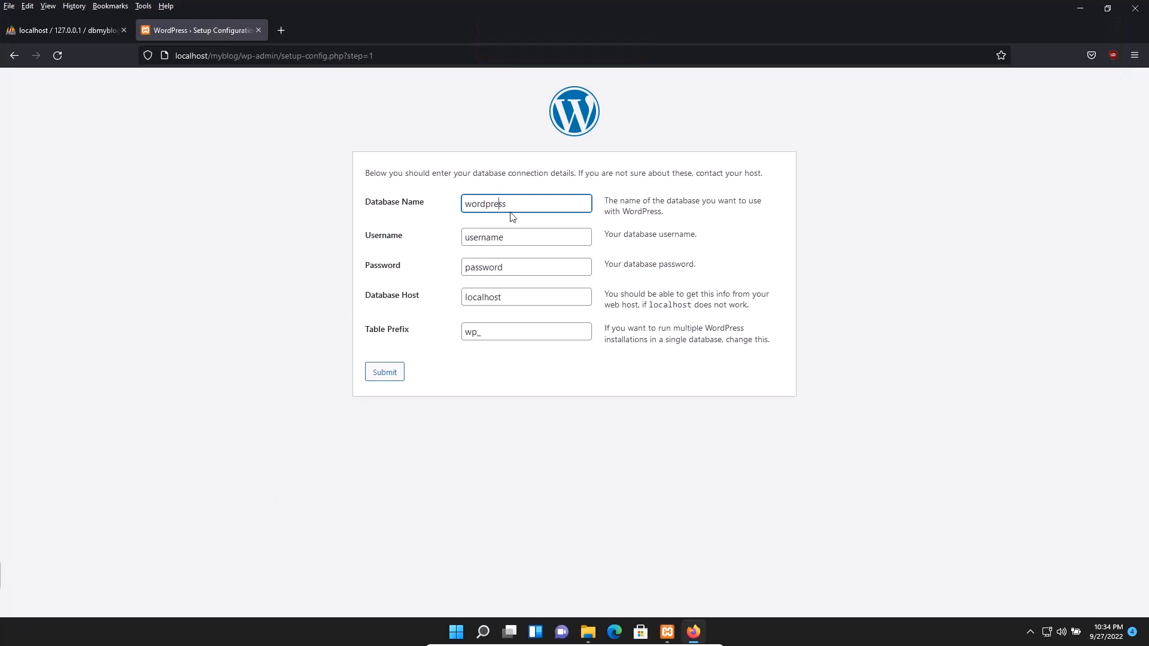
pyautogui.moveTo(505, 209); pyautogui.dragTo(441, 194)
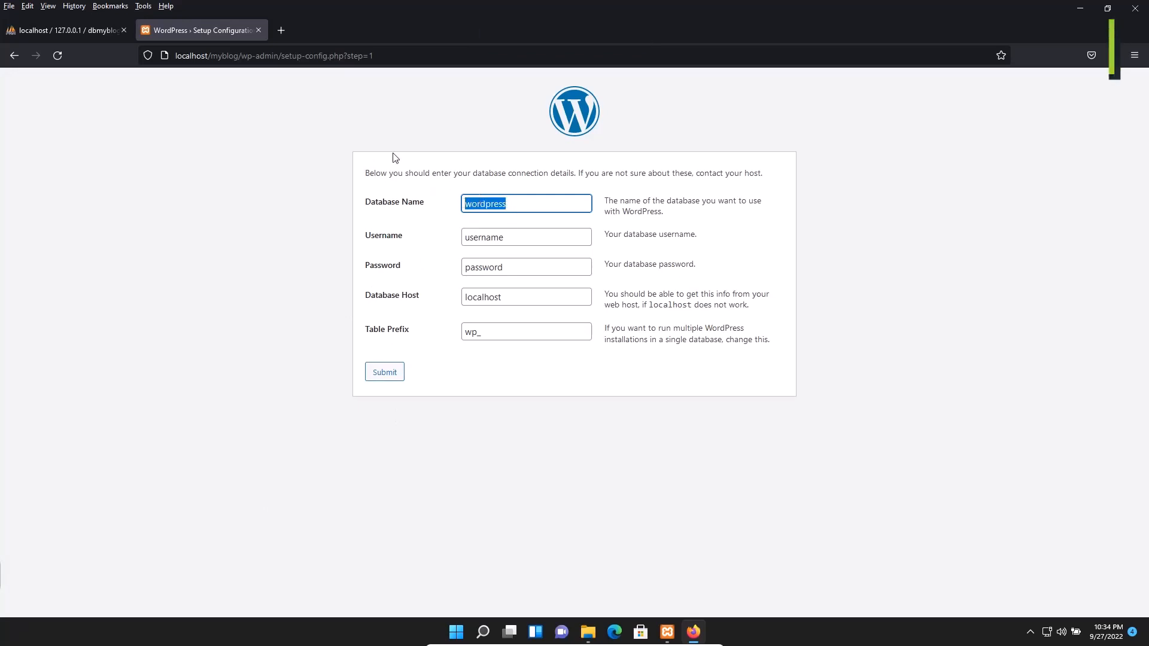
pyautogui.click(77, 30)
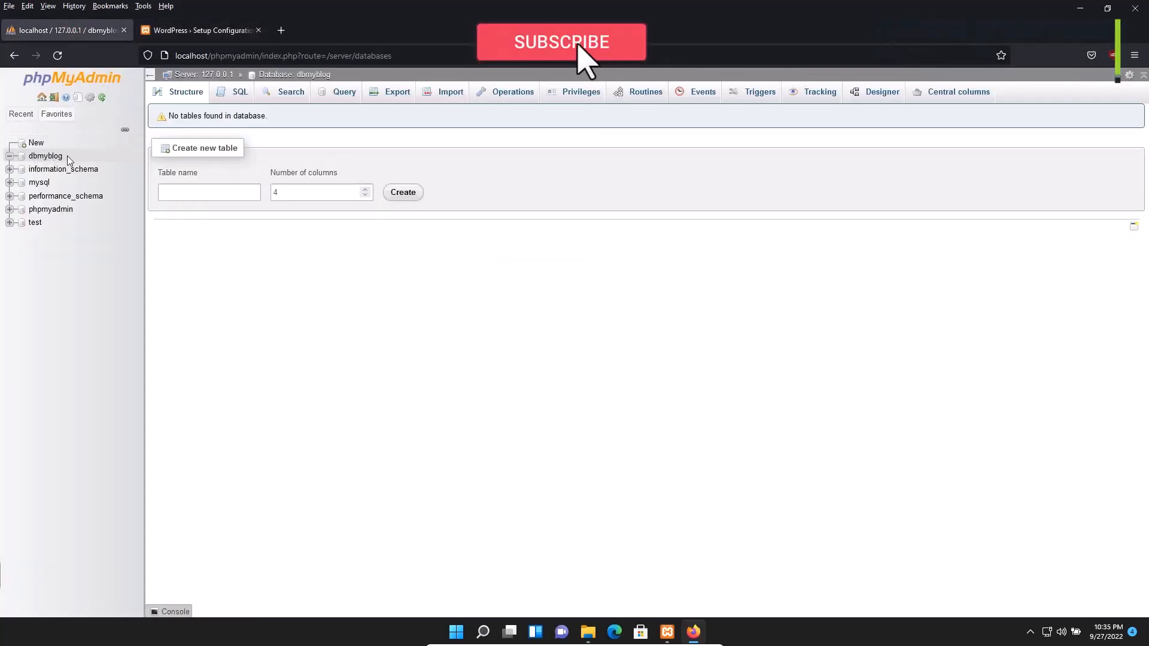
pyautogui.click(198, 30)
pyautogui.moveTo(517, 201); pyautogui.dragTo(432, 195)
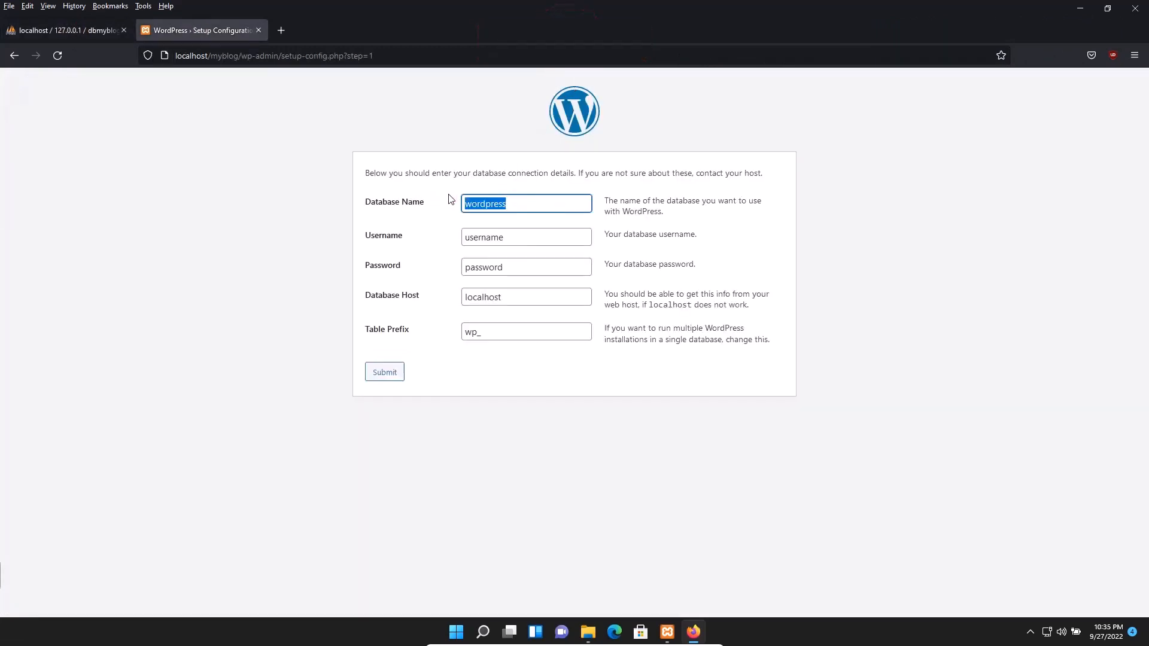
pyautogui.write('dbmyblo')
pyautogui.moveTo(426, 202); pyautogui.dragTo(369, 206)
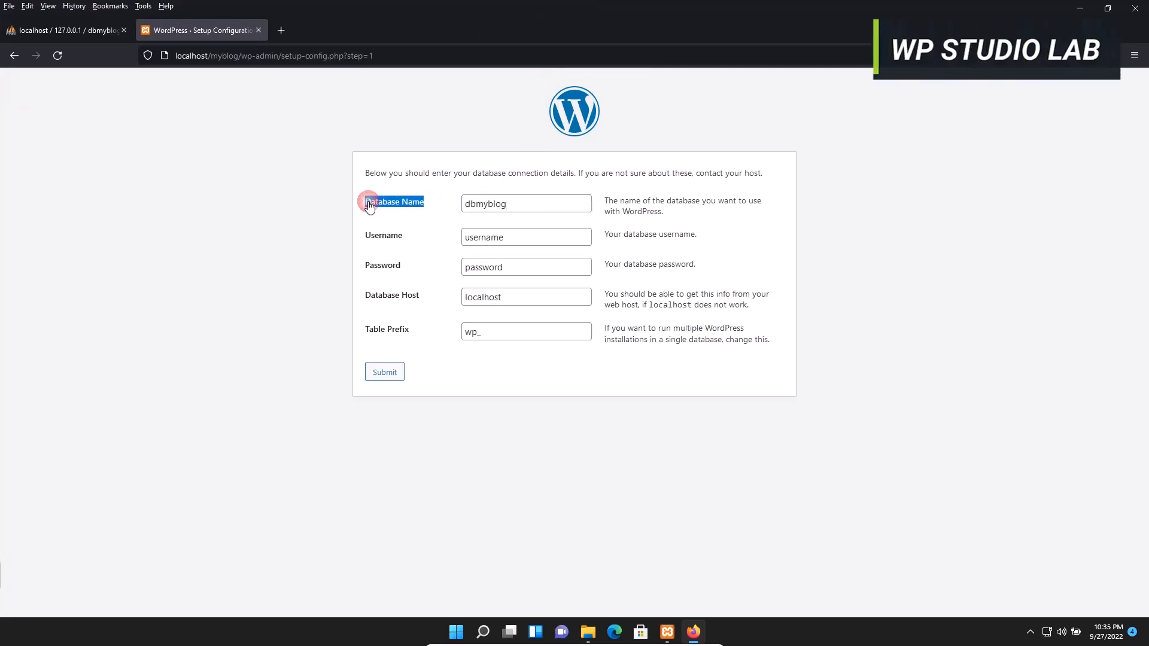
pyautogui.click(93, 31)
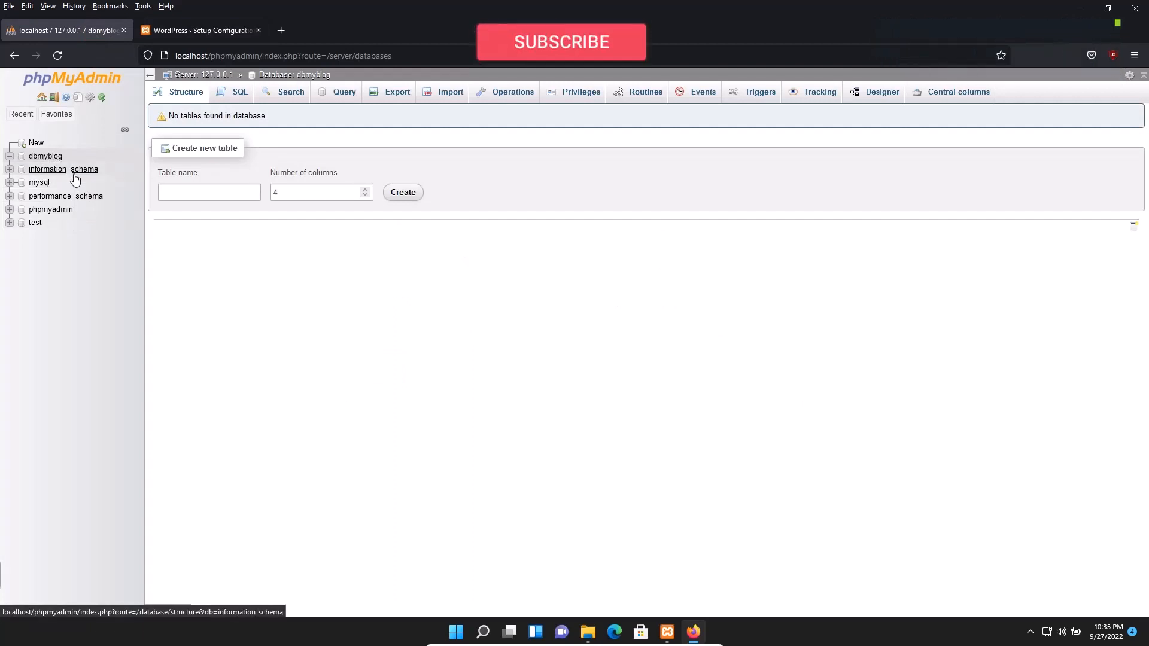
pyautogui.click(175, 29)
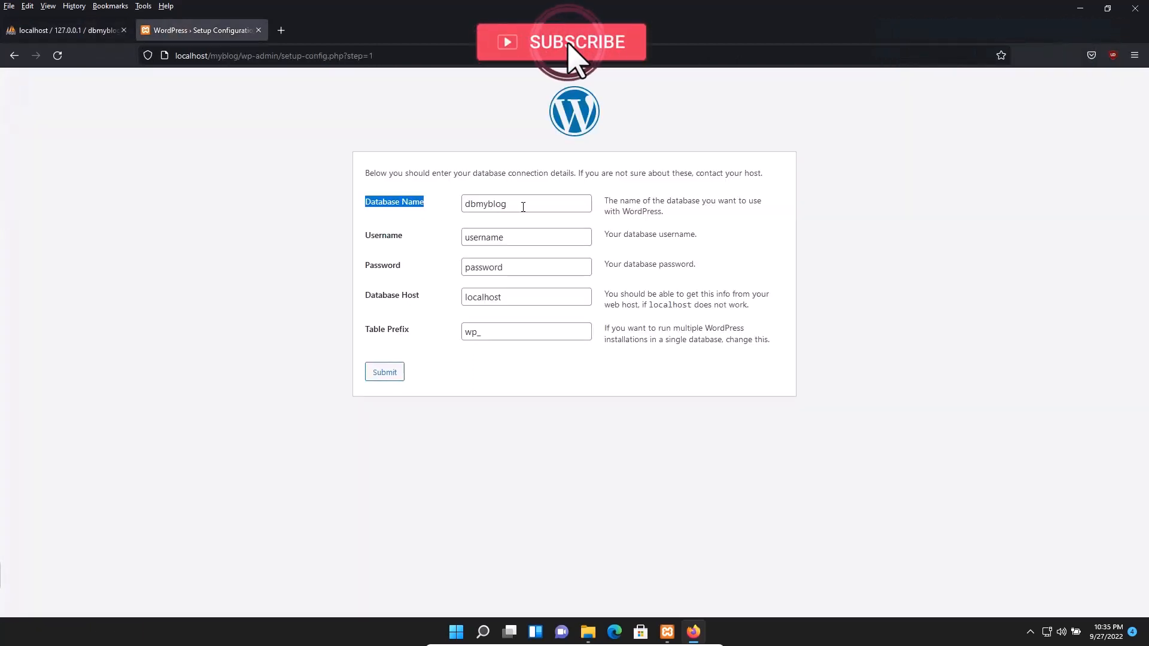
pyautogui.moveTo(520, 206); pyautogui.dragTo(441, 193)
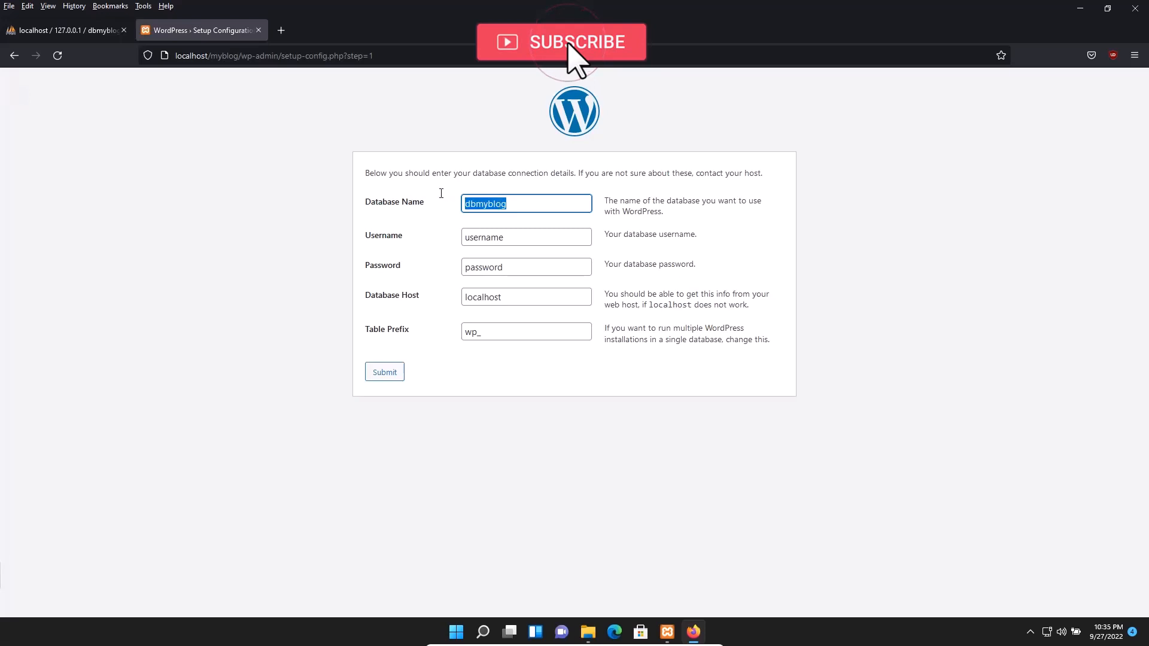
# Set the database username to root and leave the password blank
pyautogui.click(514, 240)
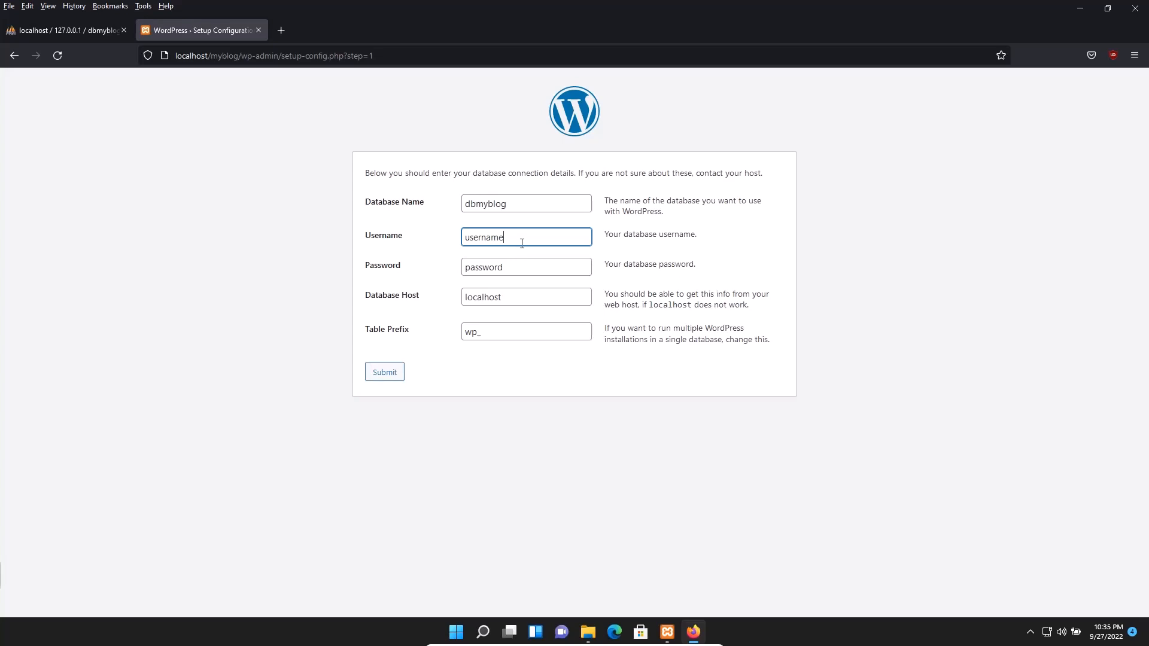
pyautogui.moveTo(520, 241); pyautogui.dragTo(436, 224)
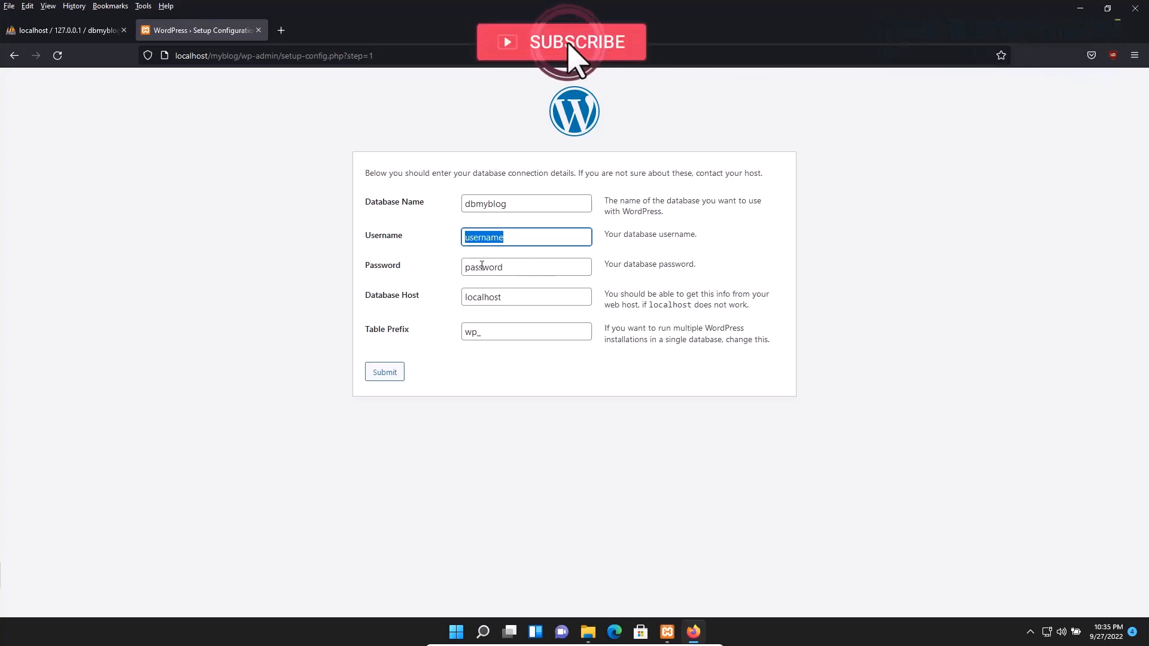
pyautogui.write('root')
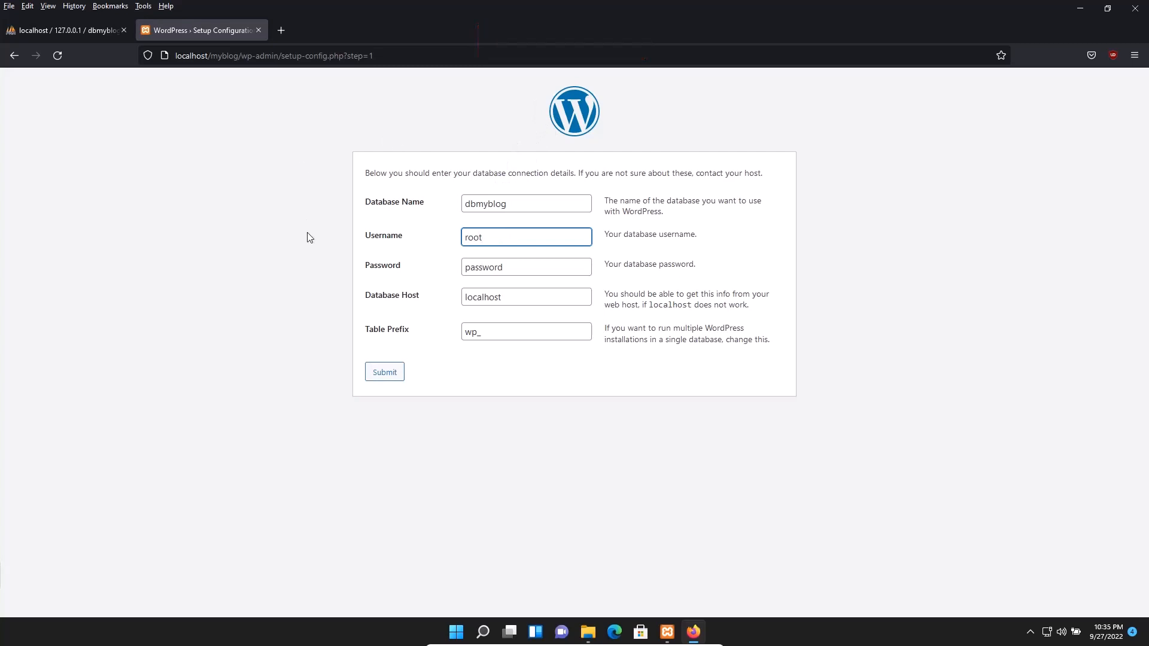
pyautogui.moveTo(503, 264); pyautogui.dragTo(442, 264)
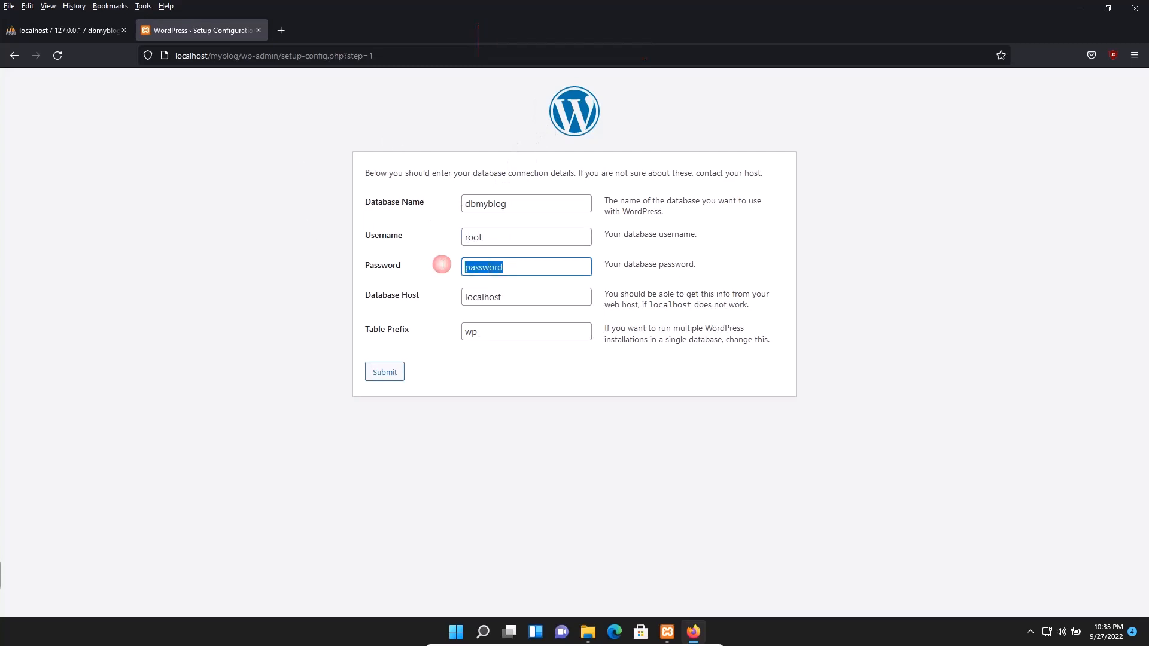
pyautogui.press('BackSpace')
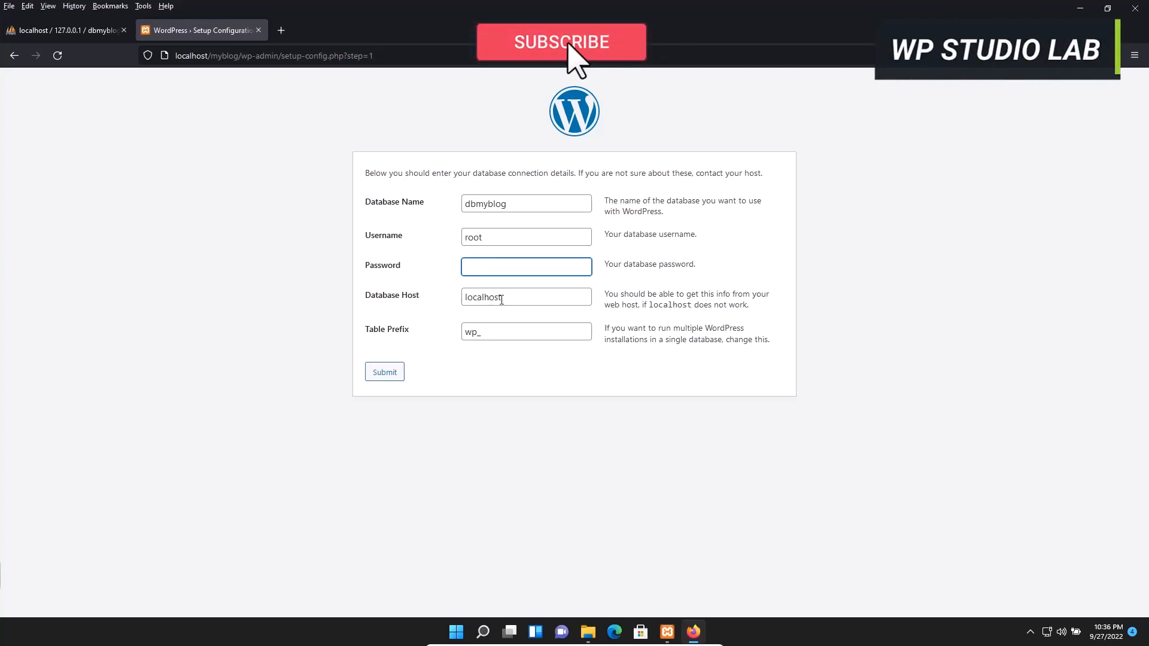
# Keep host localhost and table prefix wp_, then submit the connection details
pyautogui.click(525, 299)
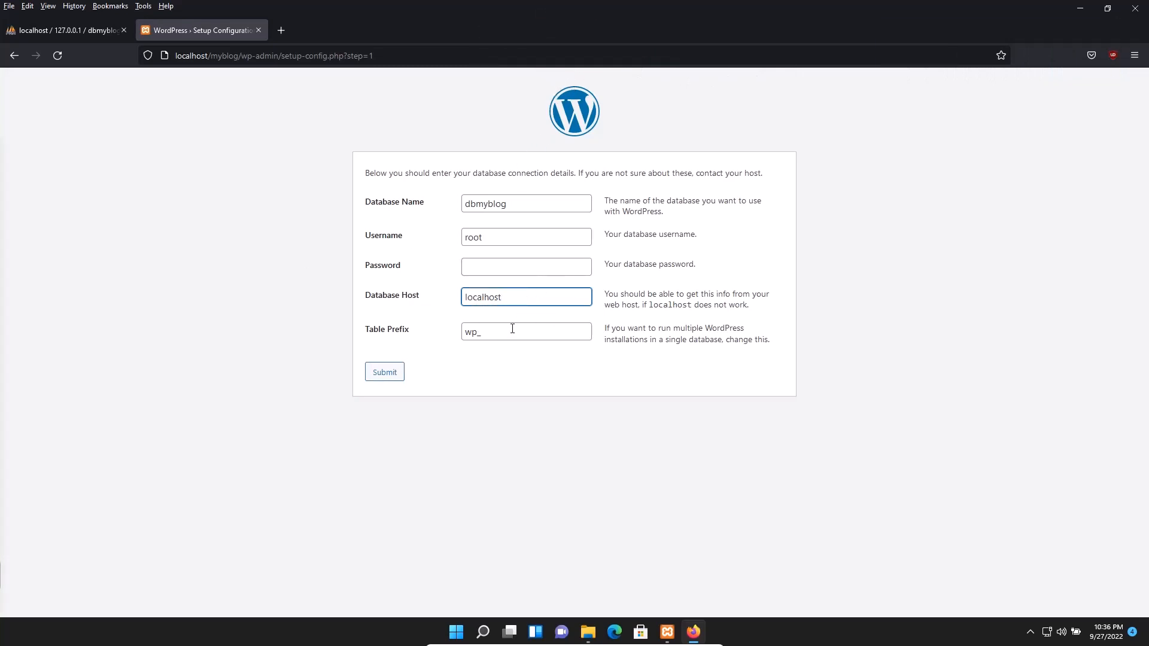
pyautogui.moveTo(611, 329); pyautogui.dragTo(762, 337)
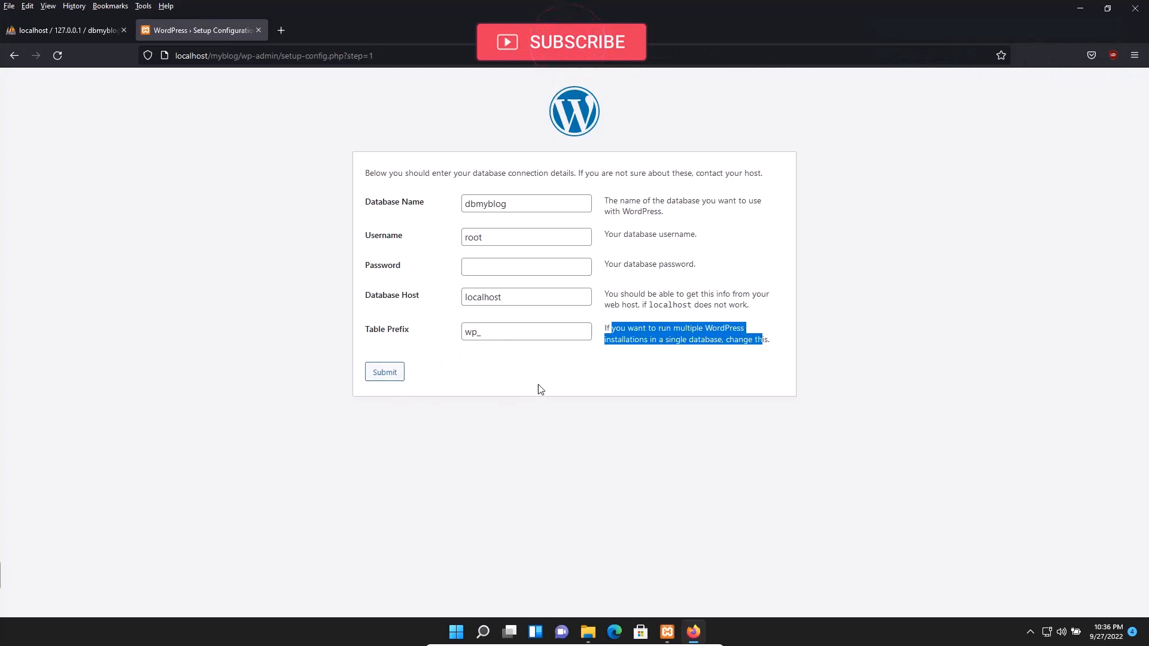
pyautogui.click(615, 381)
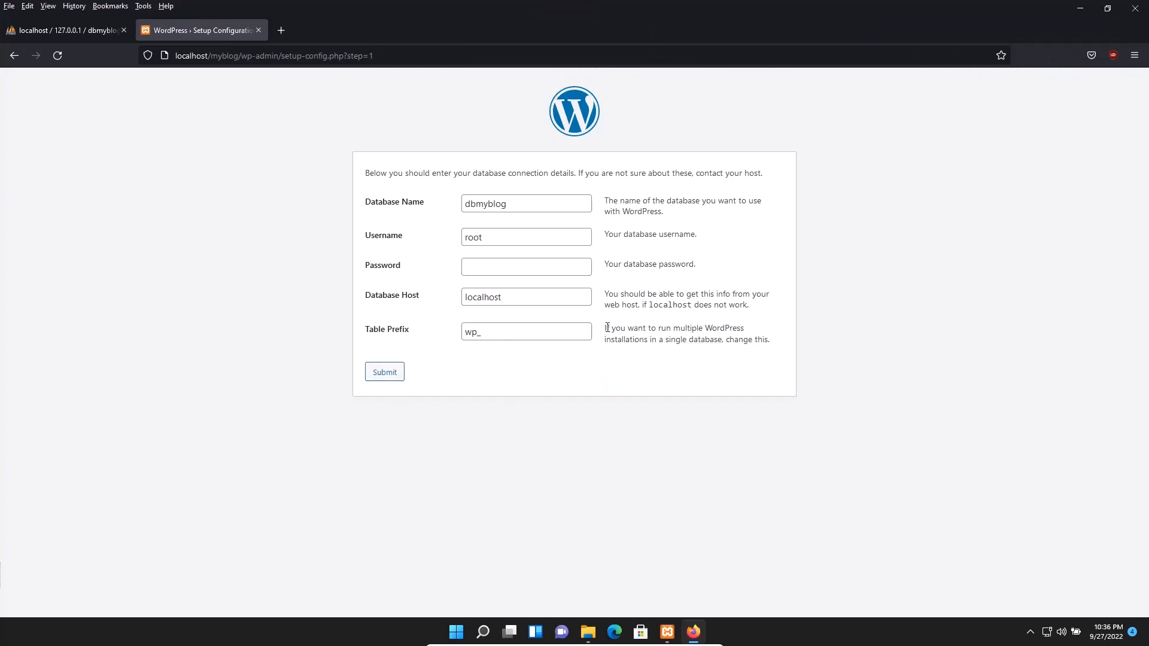
pyautogui.moveTo(607, 328); pyautogui.dragTo(686, 330)
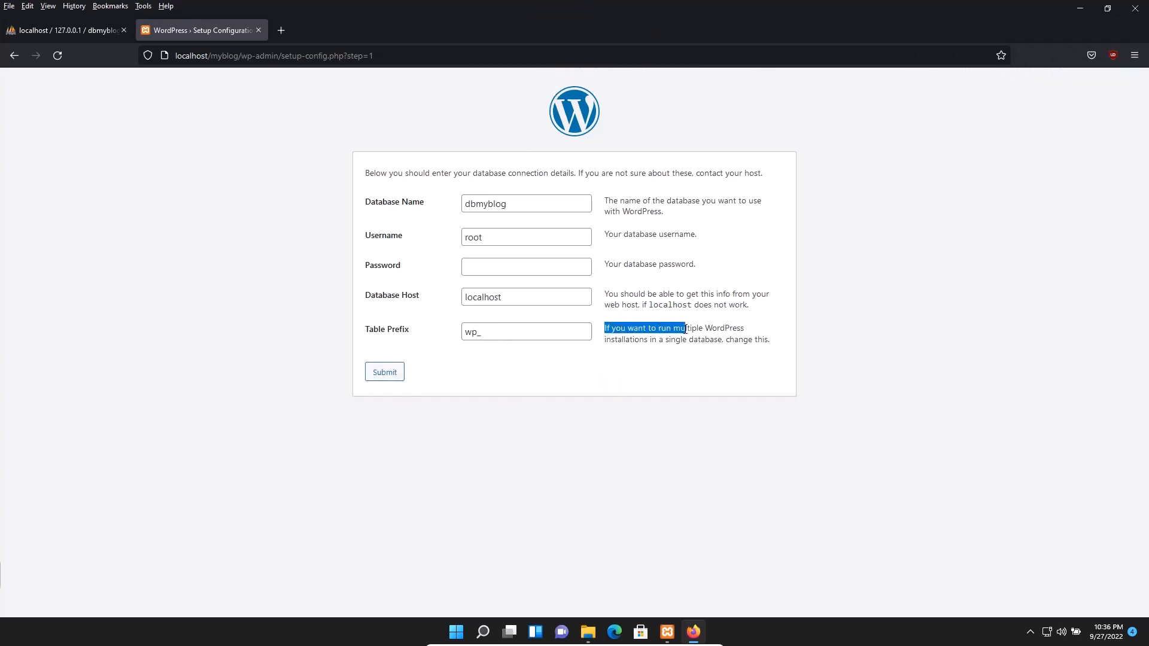
pyautogui.click(489, 334)
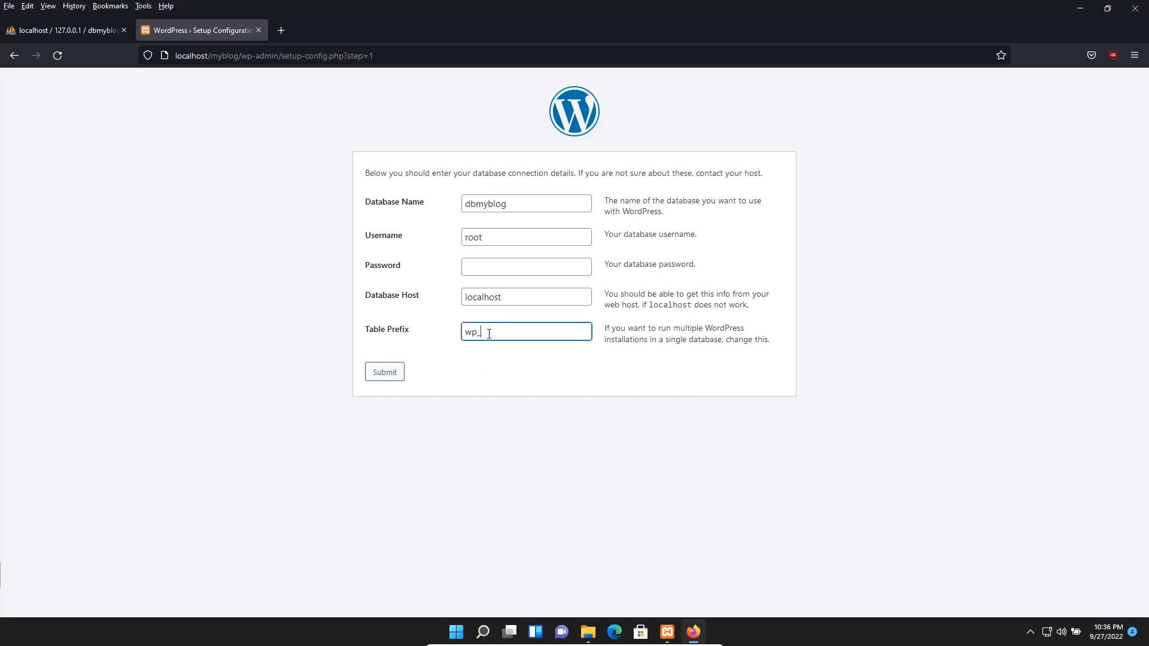
pyautogui.click(386, 373)
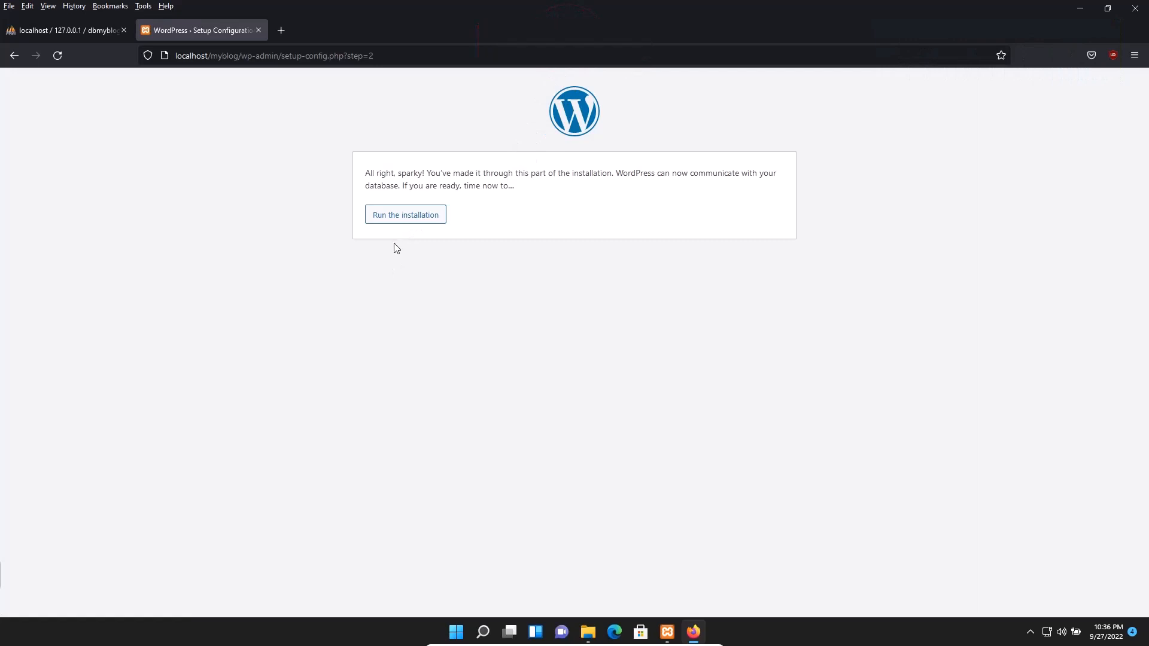
# Run the WordPress installation to reach the site information page
pyautogui.click(405, 217)
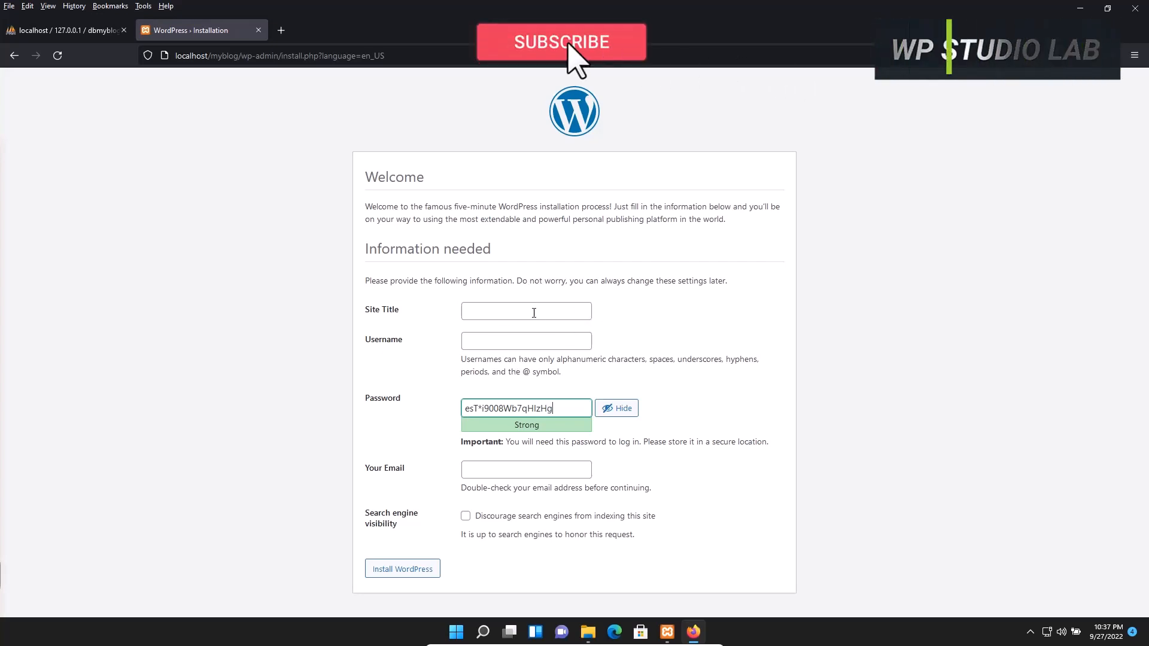
# Enter 'My Blog Site' as the site title and admin as the username
pyautogui.click(533, 312)
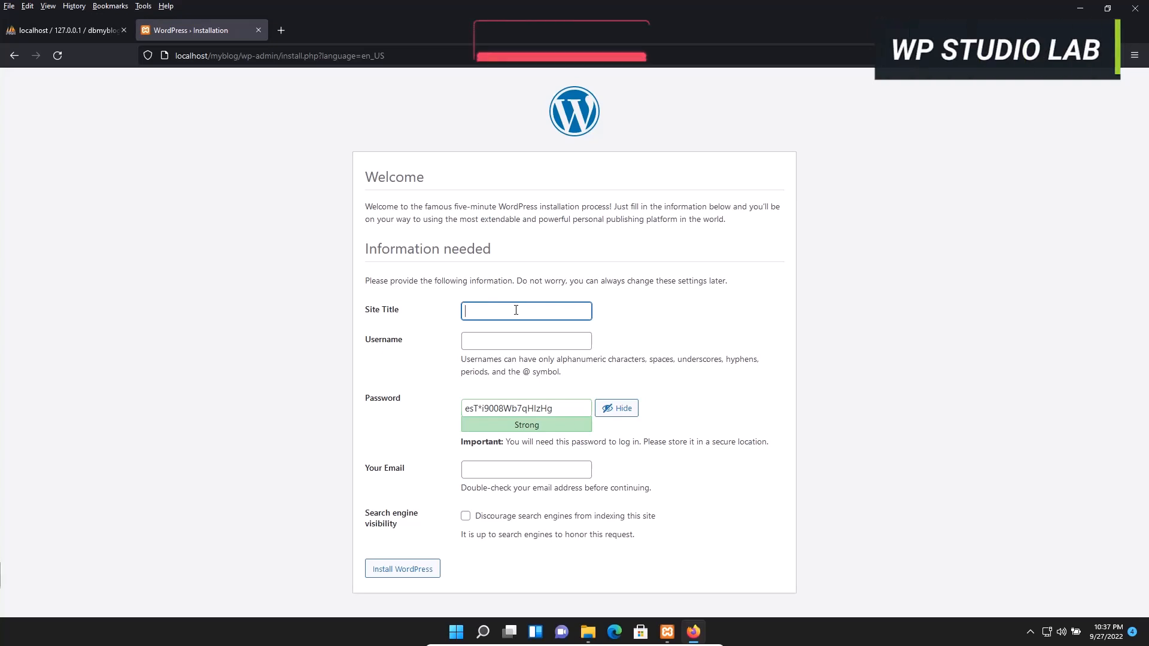
pyautogui.write('My ')
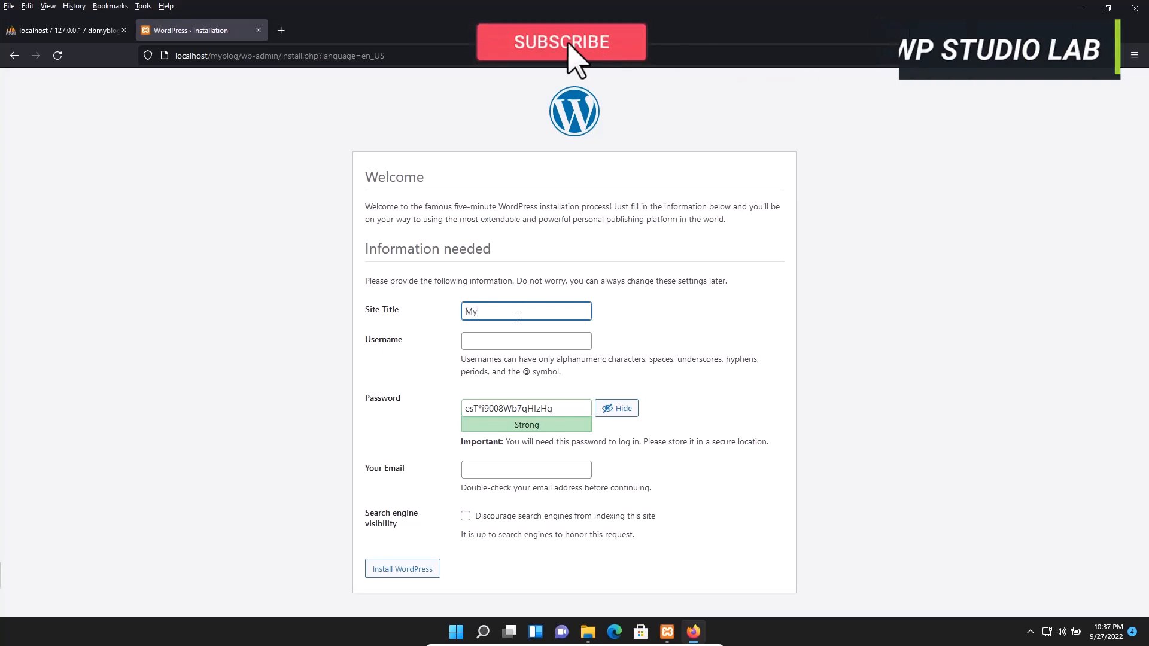
pyautogui.write('Blog Site')
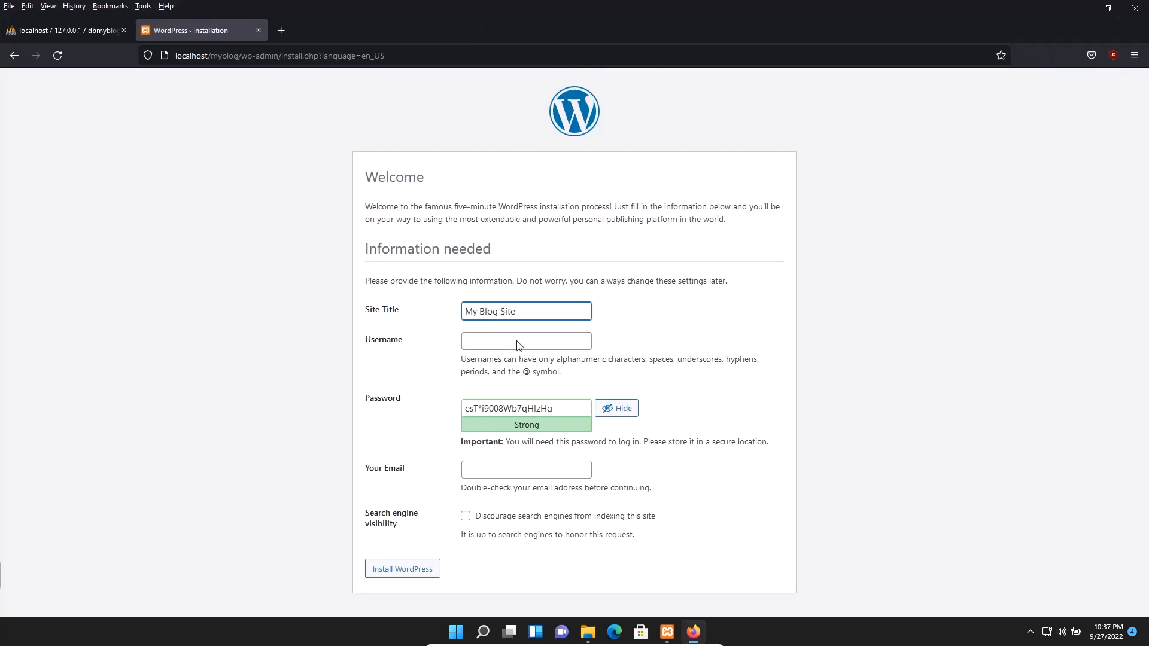
pyautogui.click(518, 344)
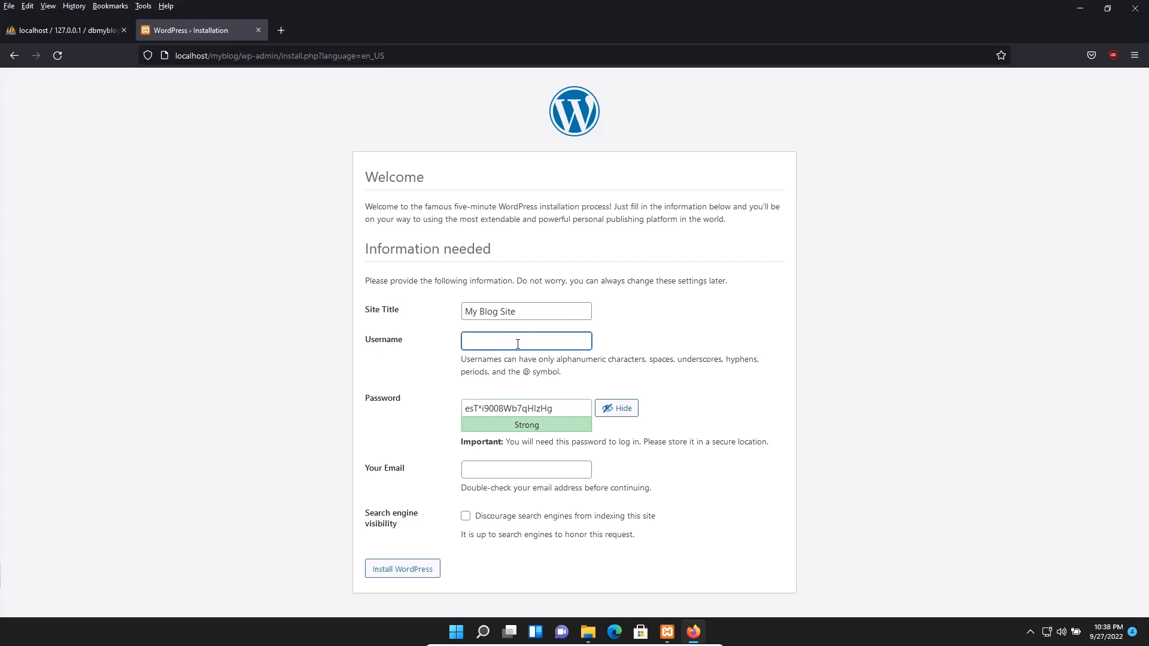
pyautogui.write('admin')
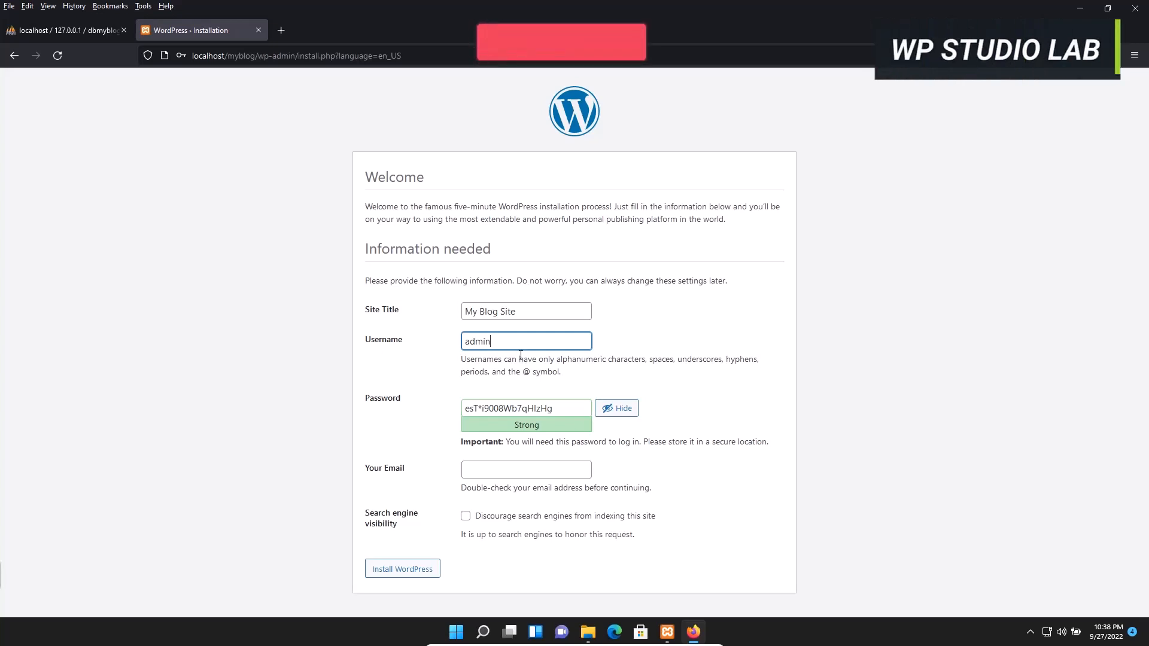
# Select the admin username and the generated strong password for copying
pyautogui.moveTo(461, 361); pyautogui.dragTo(560, 369)
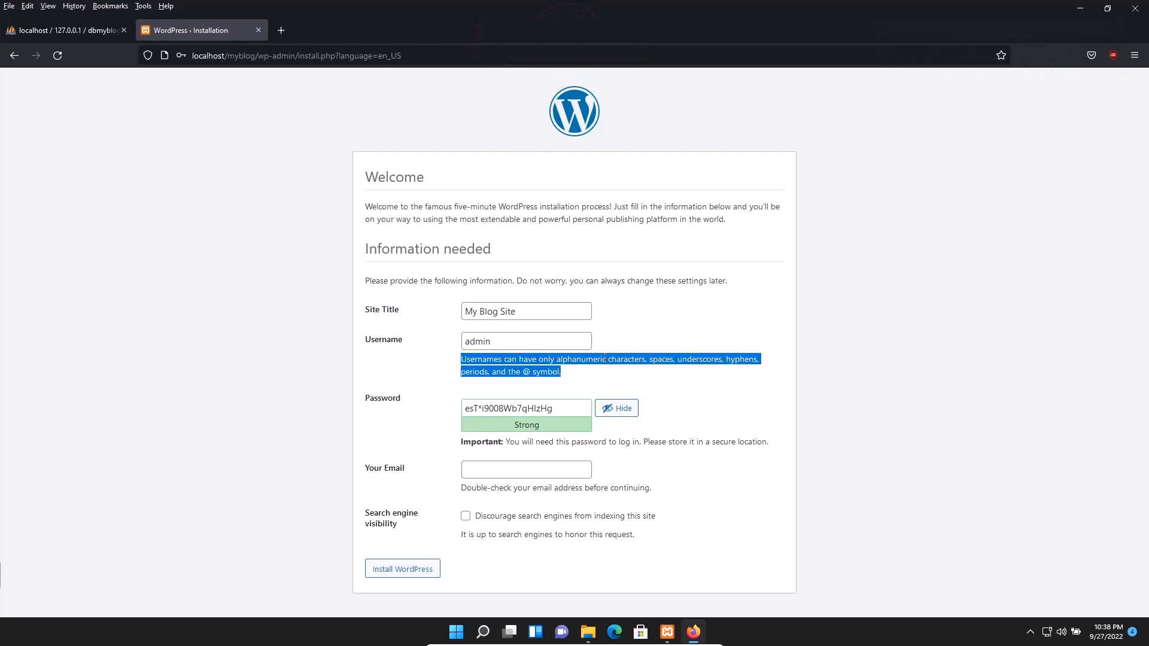
pyautogui.click(491, 342)
pyautogui.hotkey('ctrl', 'a')
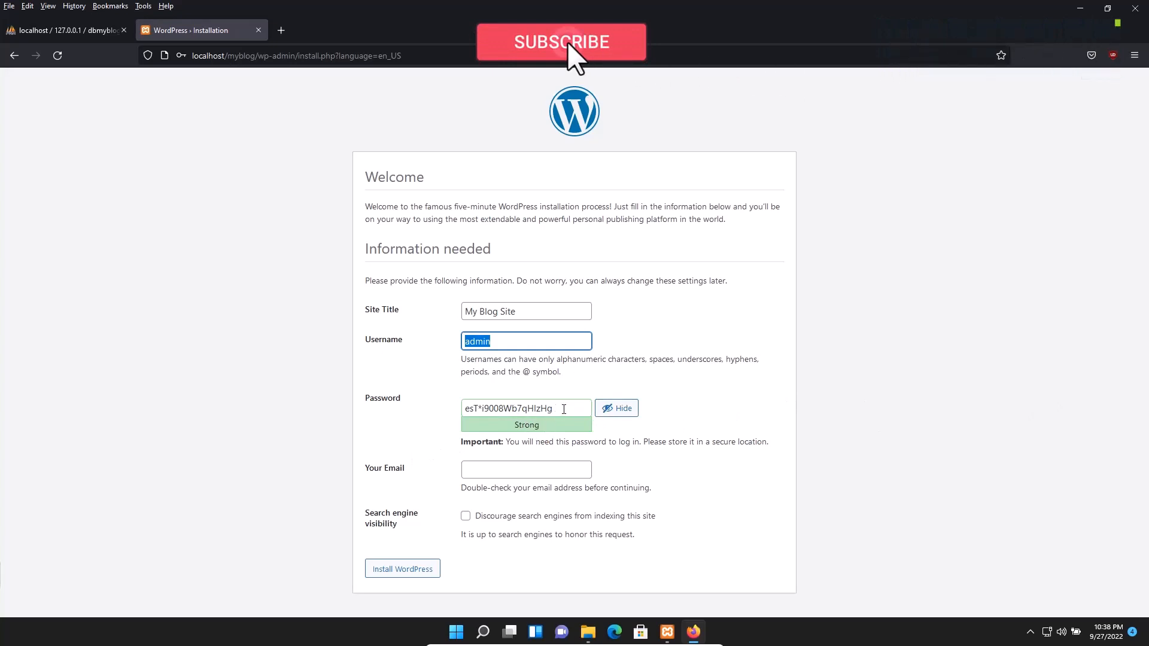
pyautogui.tripleClick(563, 410)
pyautogui.hotkey('ctrl', 'c')
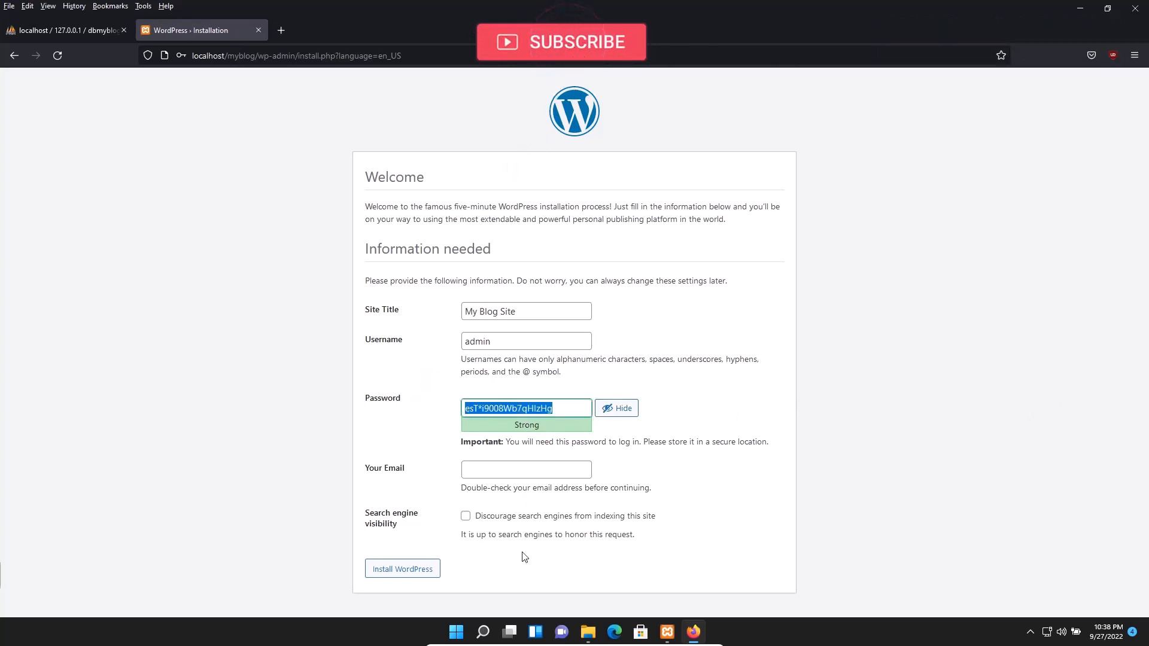
pyautogui.click(1072, 9)
# Create a new text document named 'Myblog Wordpress' on the desktop
pyautogui.click(848, 216)
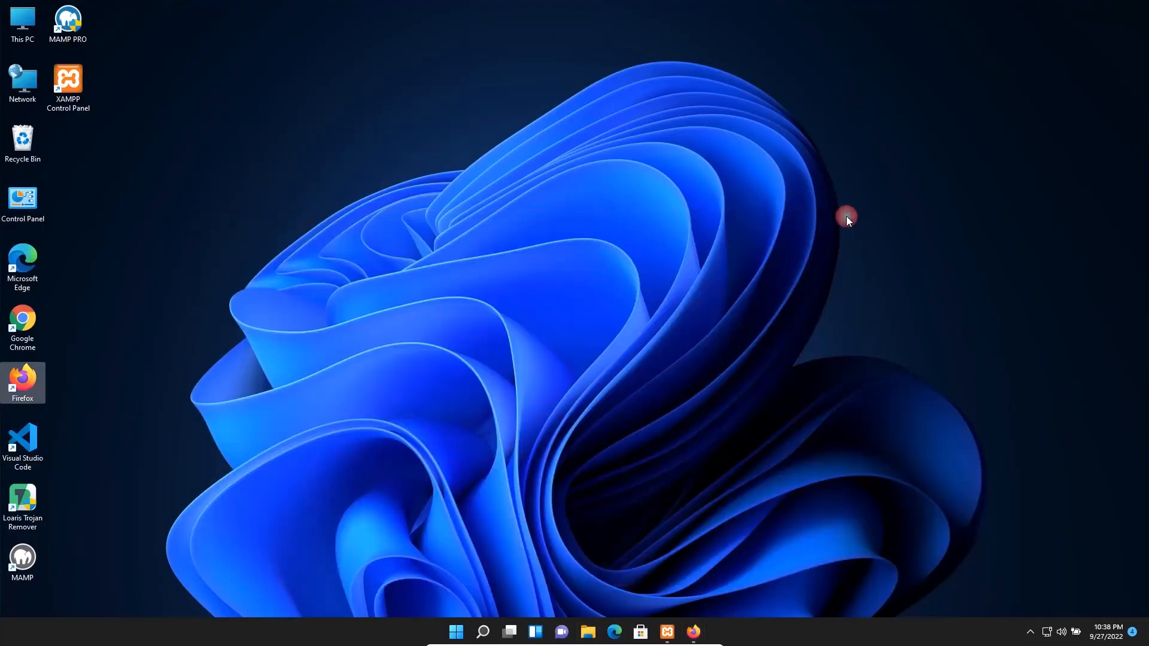
pyautogui.rightClick(533, 130)
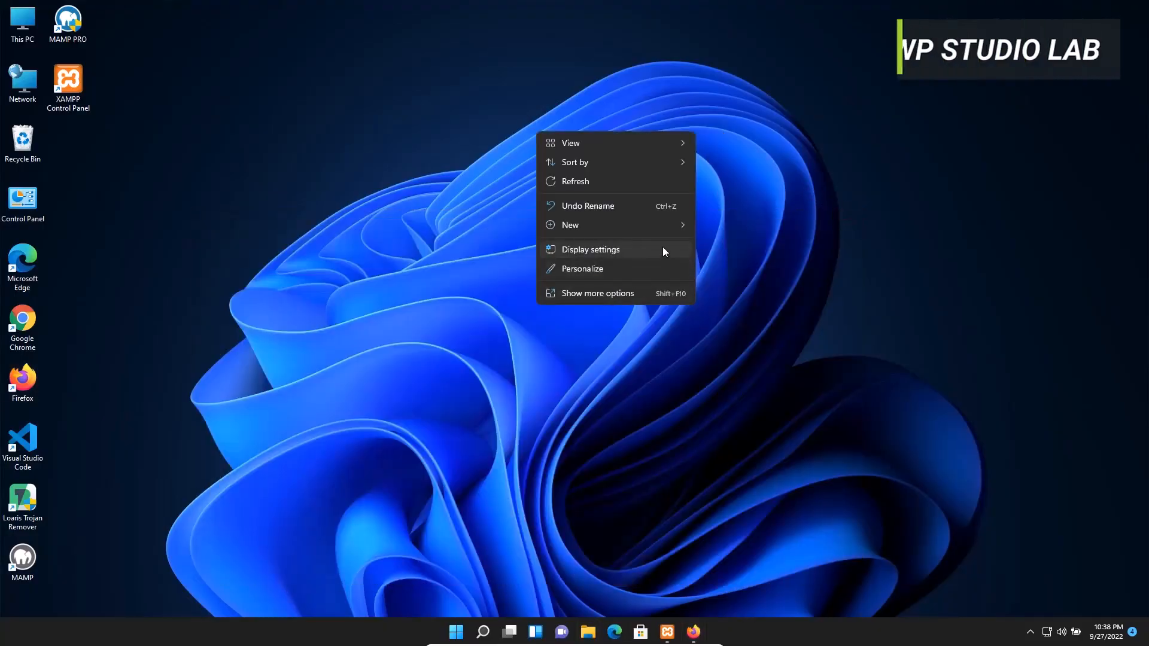
pyautogui.moveTo(671, 225)
pyautogui.click(724, 380)
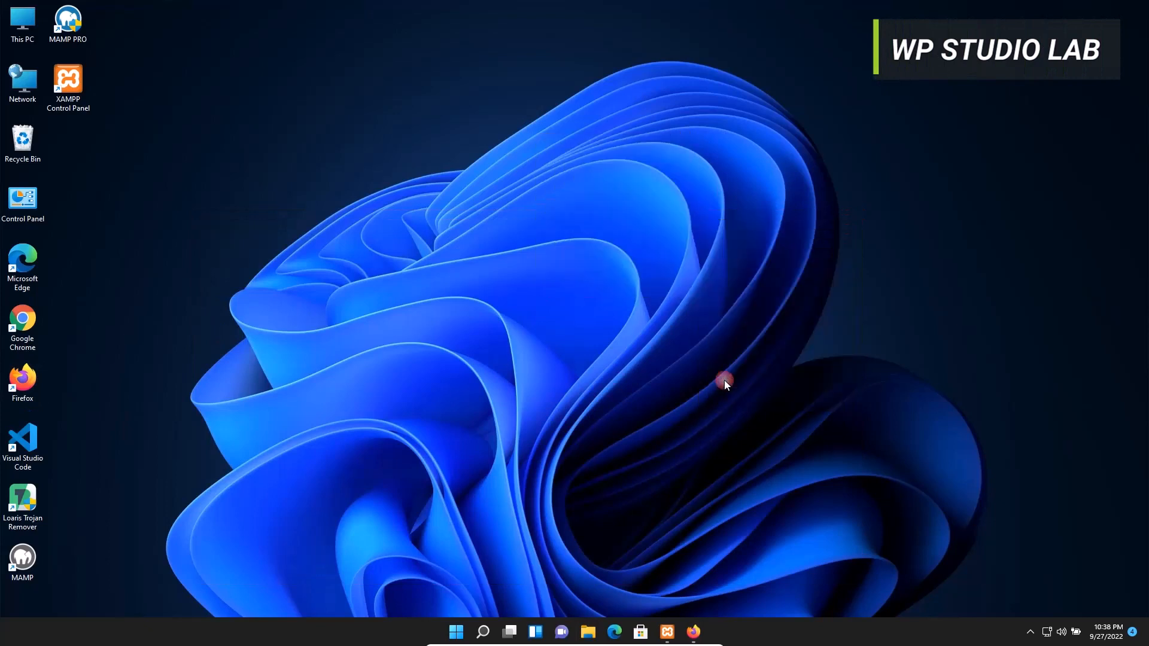
pyautogui.write('Mybl')
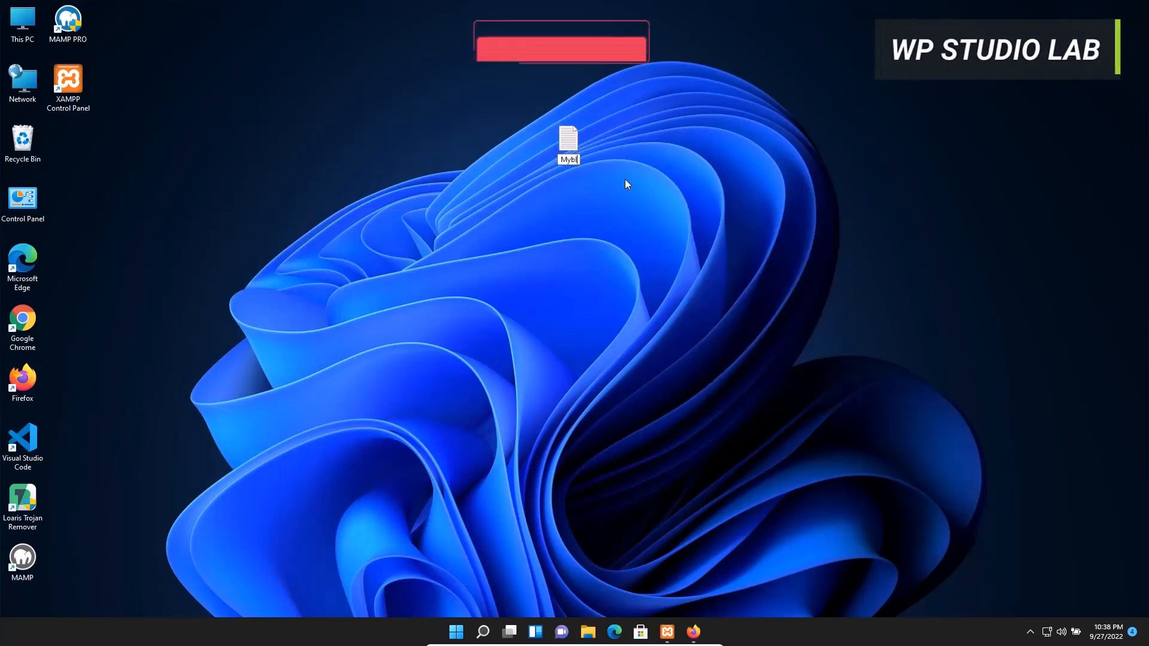
pyautogui.write('og Wor')
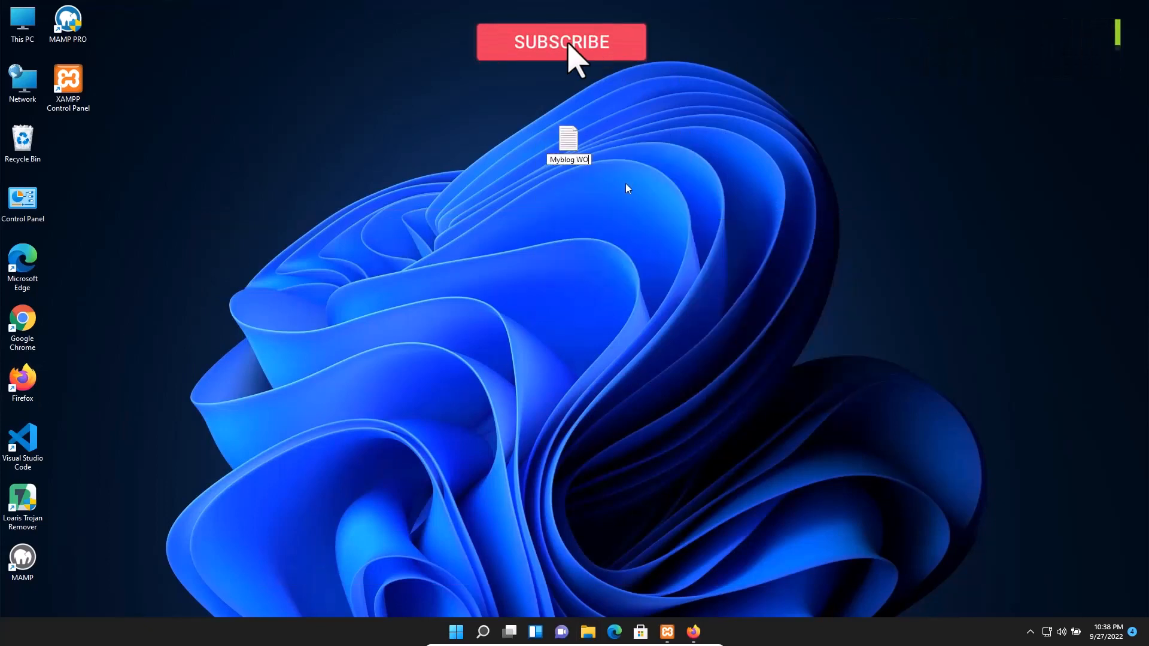
pyautogui.write('dp')
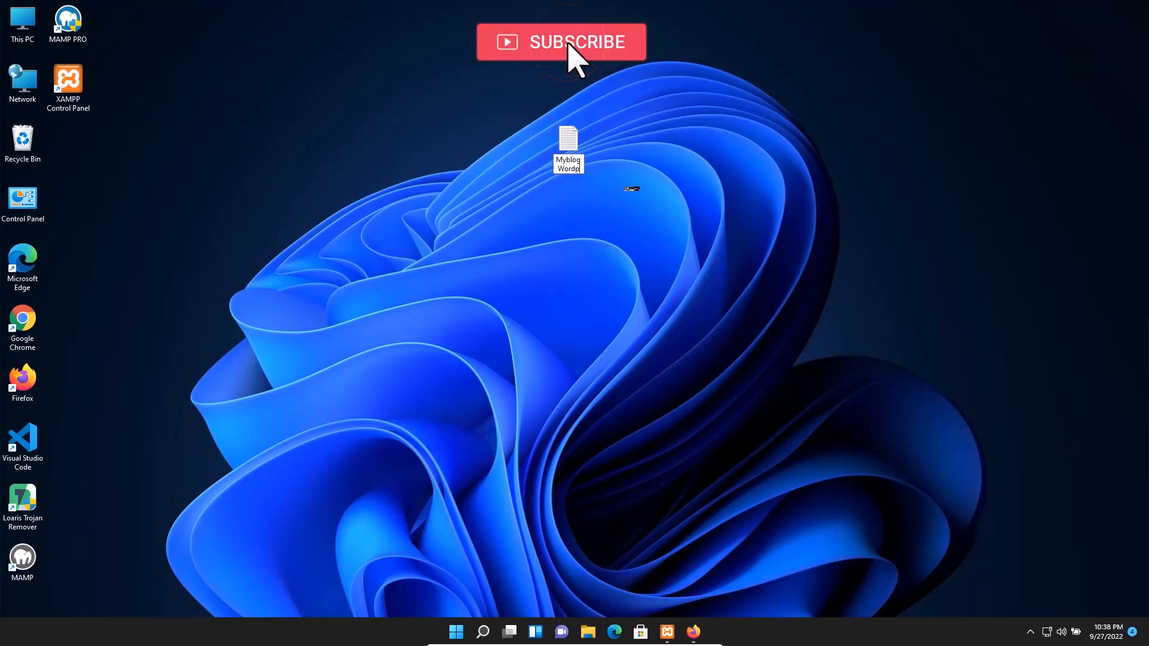
pyautogui.write('ress')
pyautogui.press('Return')
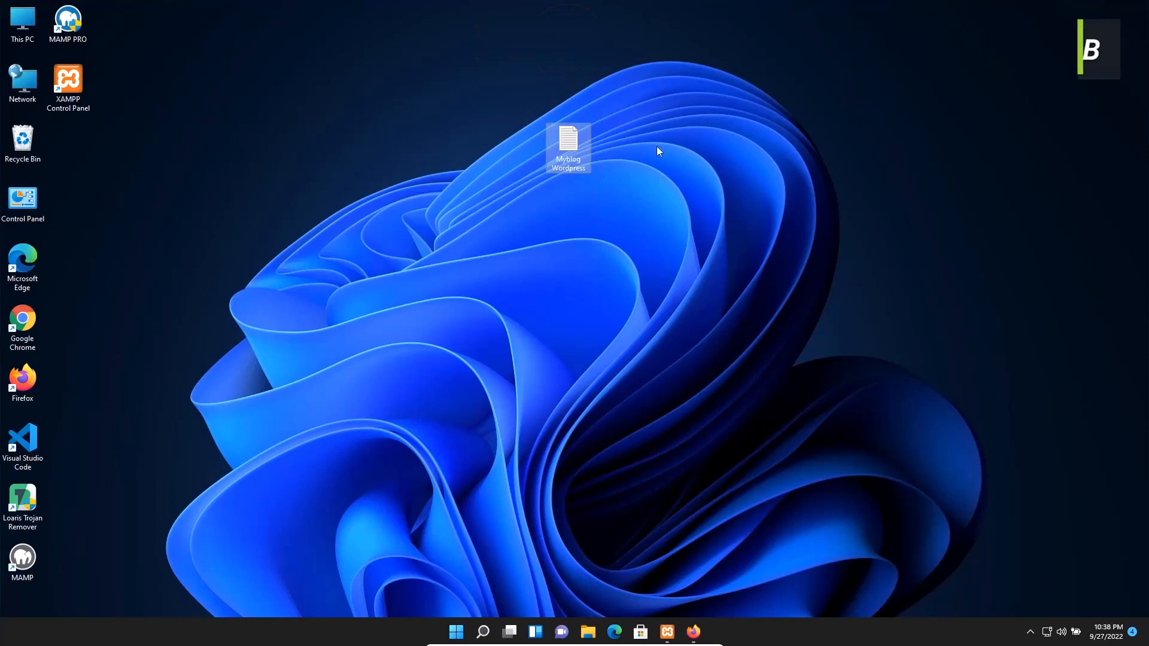
# Open 'Myblog Wordpress' in Notepad and position its window
pyautogui.doubleClick(570, 144)
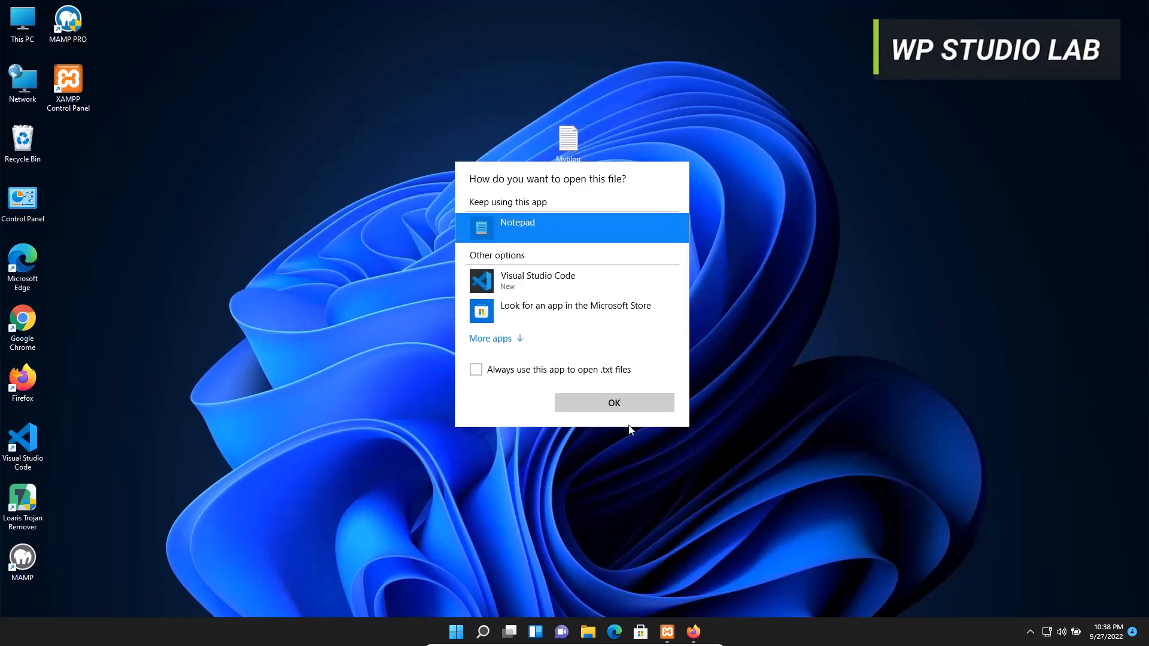
pyautogui.click(638, 405)
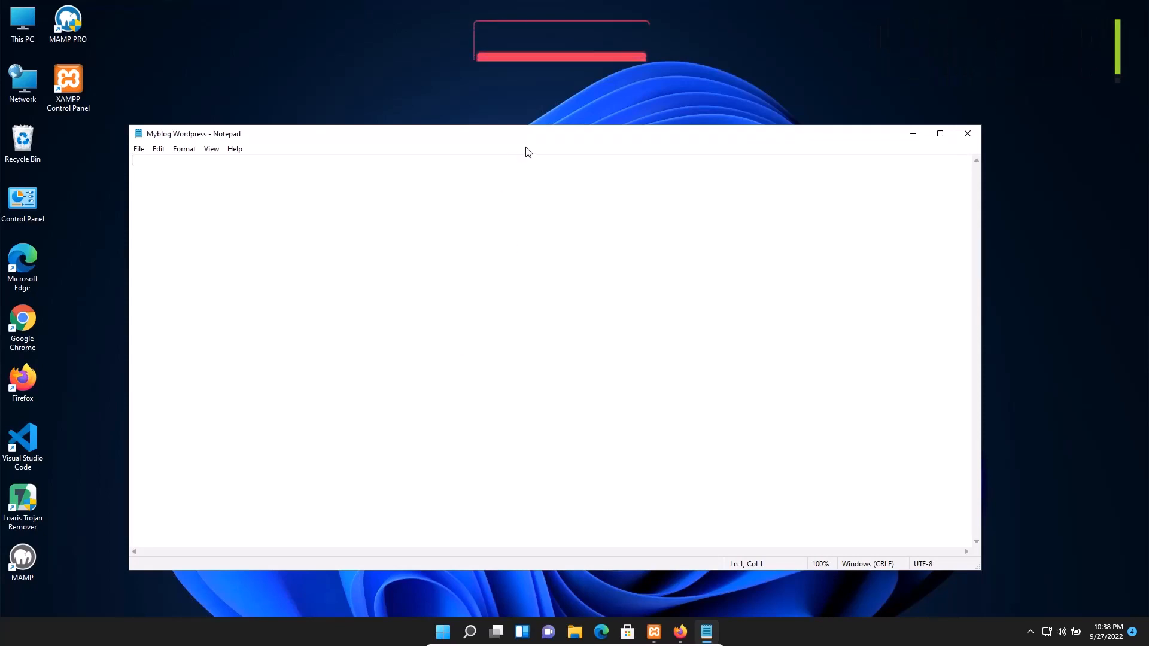
pyautogui.moveTo(526, 148); pyautogui.dragTo(586, 152)
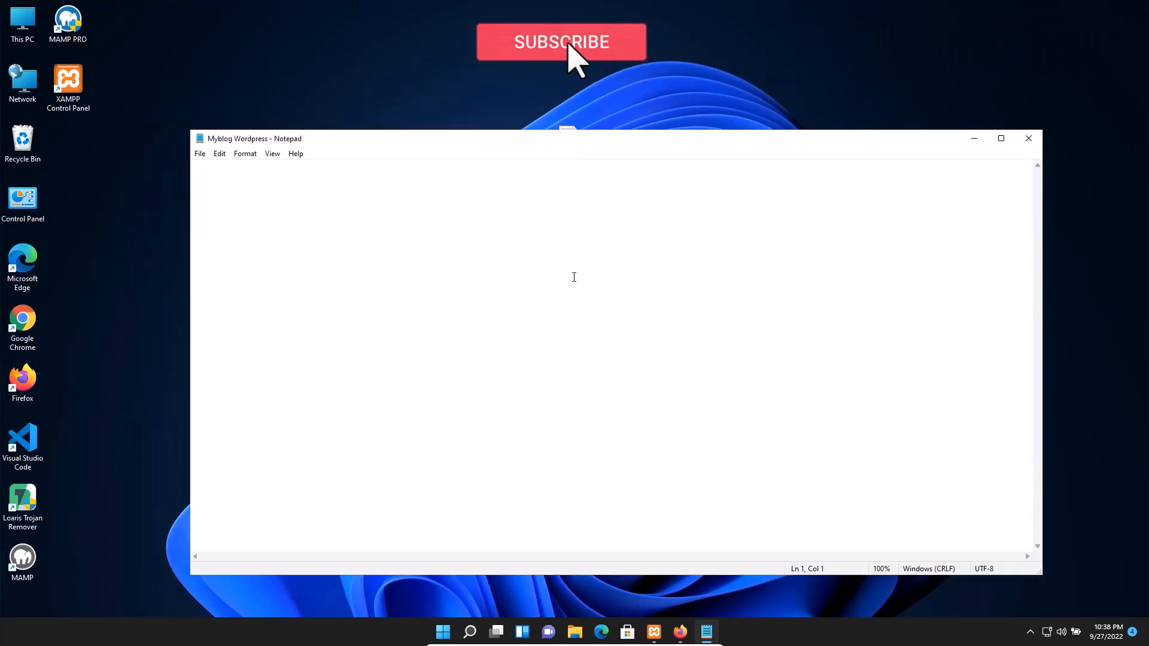
# Paste the generated password into the note and copy the admin username from Firefox
pyautogui.press('Return')
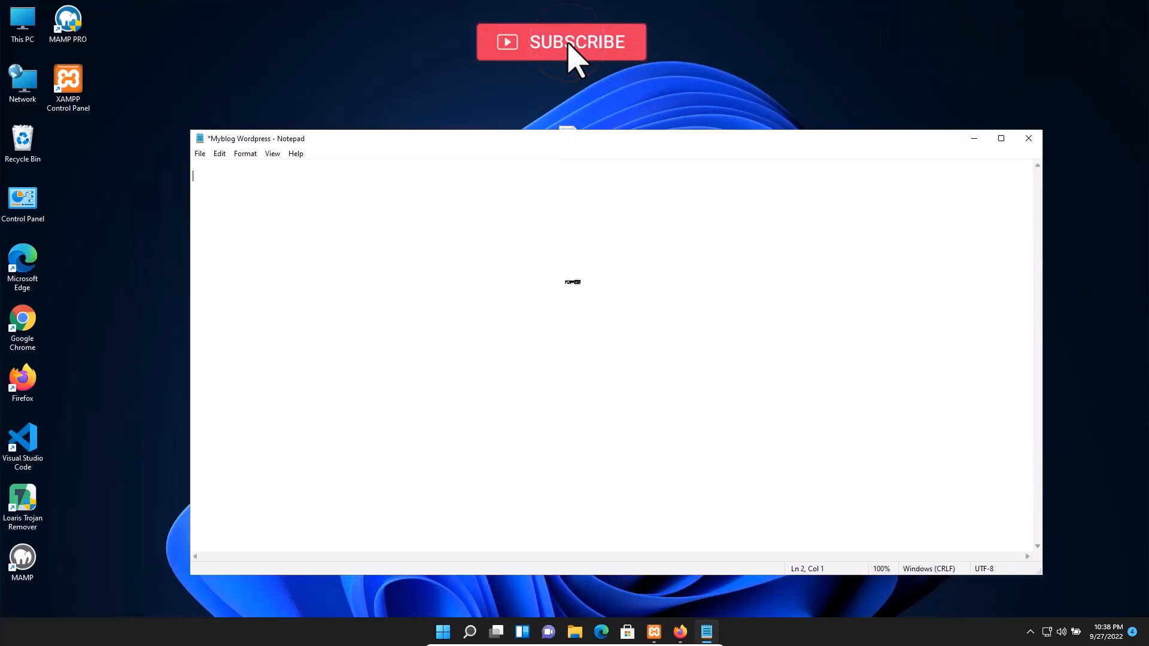
pyautogui.hotkey('ctrl', 'v')
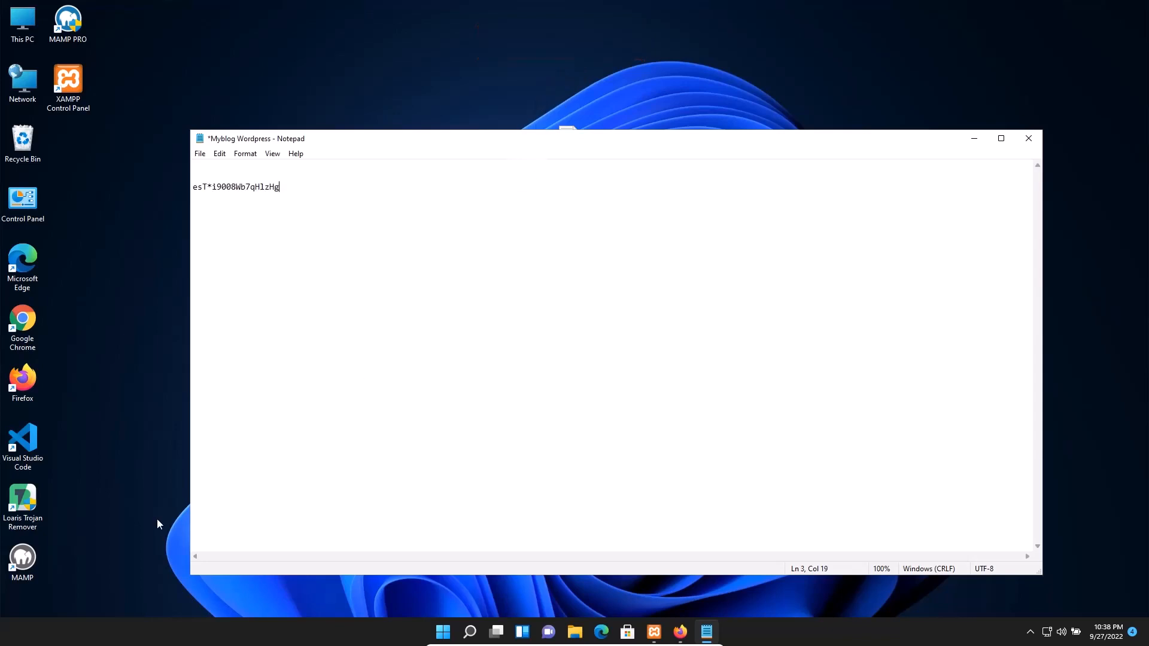
pyautogui.click(682, 635)
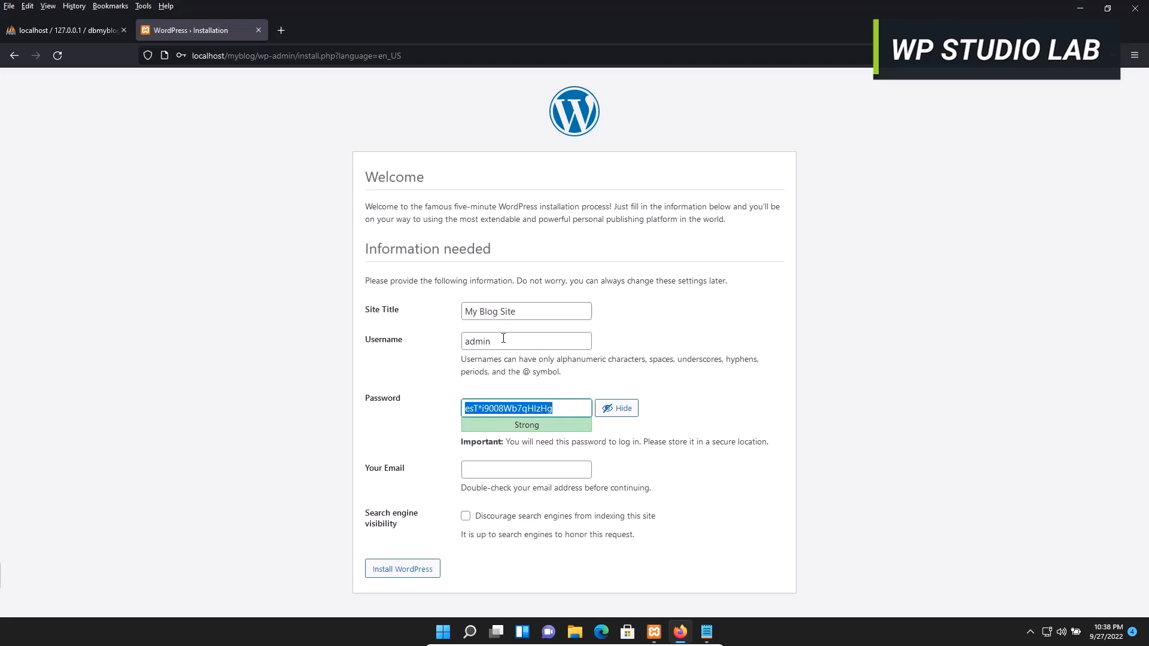
pyautogui.moveTo(507, 337); pyautogui.dragTo(400, 329)
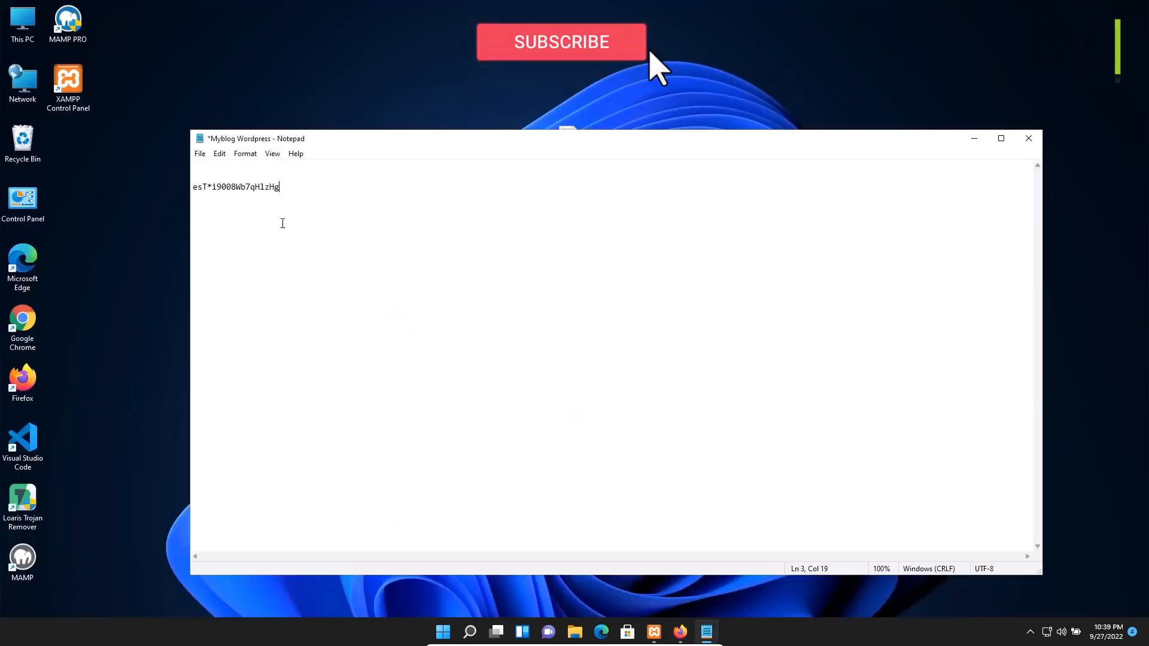
# Add 'username', admin and 'password' lines above the pasted password
pyautogui.click(310, 176)
pyautogui.press('Return')
pyautogui.write('user')
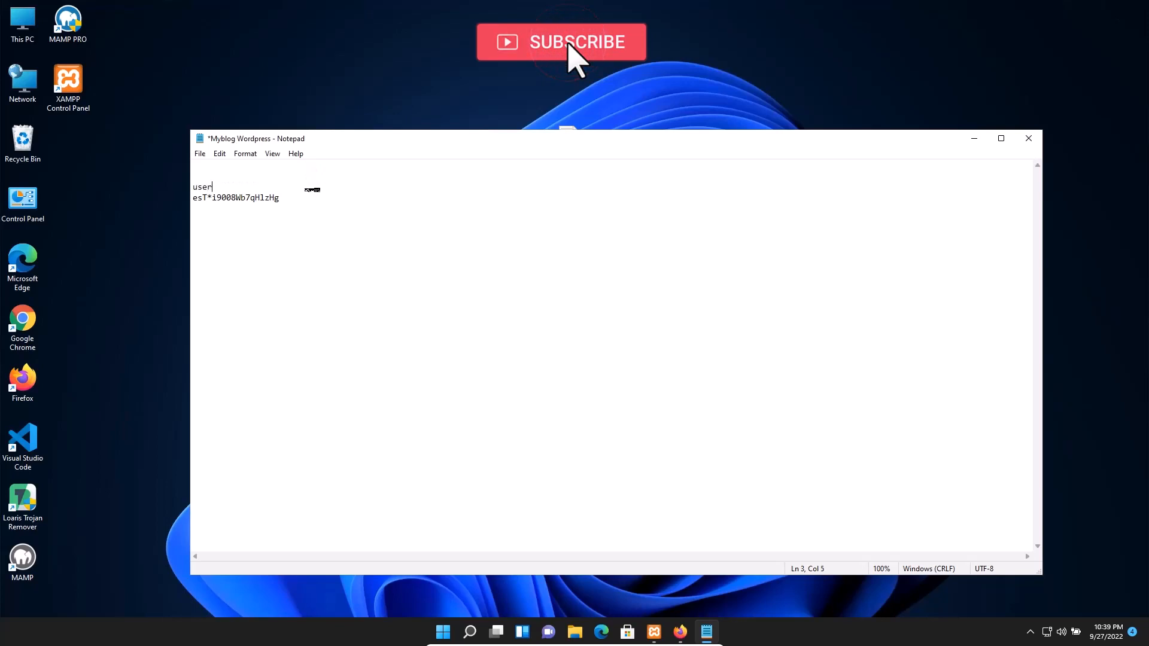
pyautogui.write('name')
pyautogui.press('Return')
pyautogui.write('admin')
pyautogui.press('Return')
pyautogui.write('password')
pyautogui.press('Return')
pyautogui.press('BackSpace')
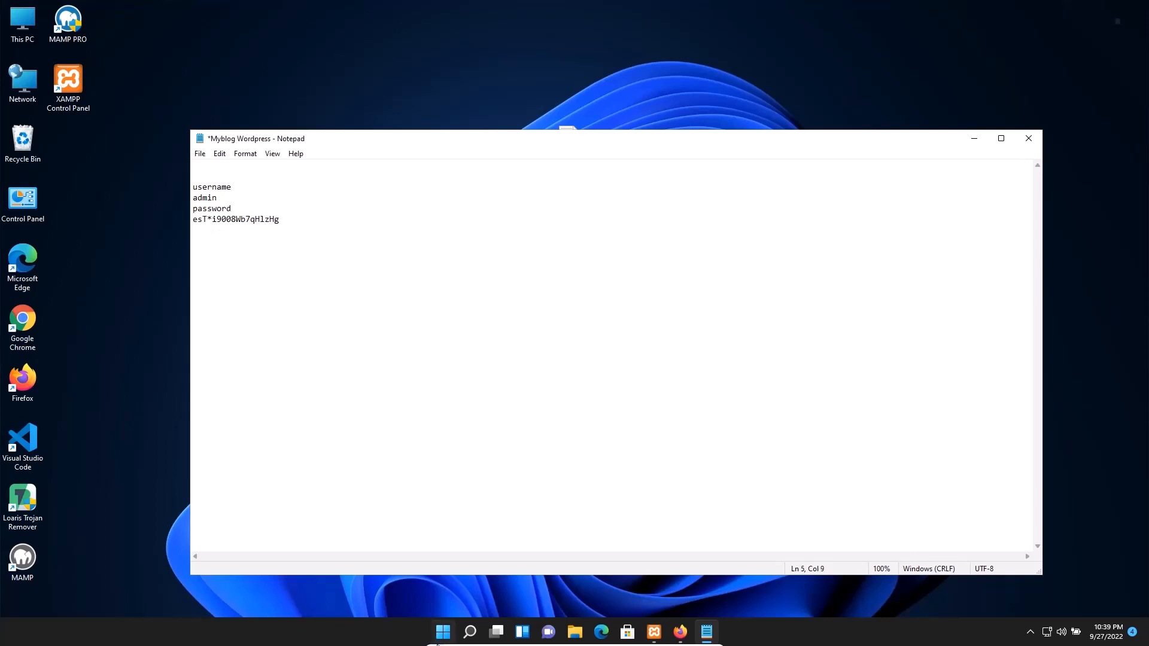
pyautogui.click(680, 632)
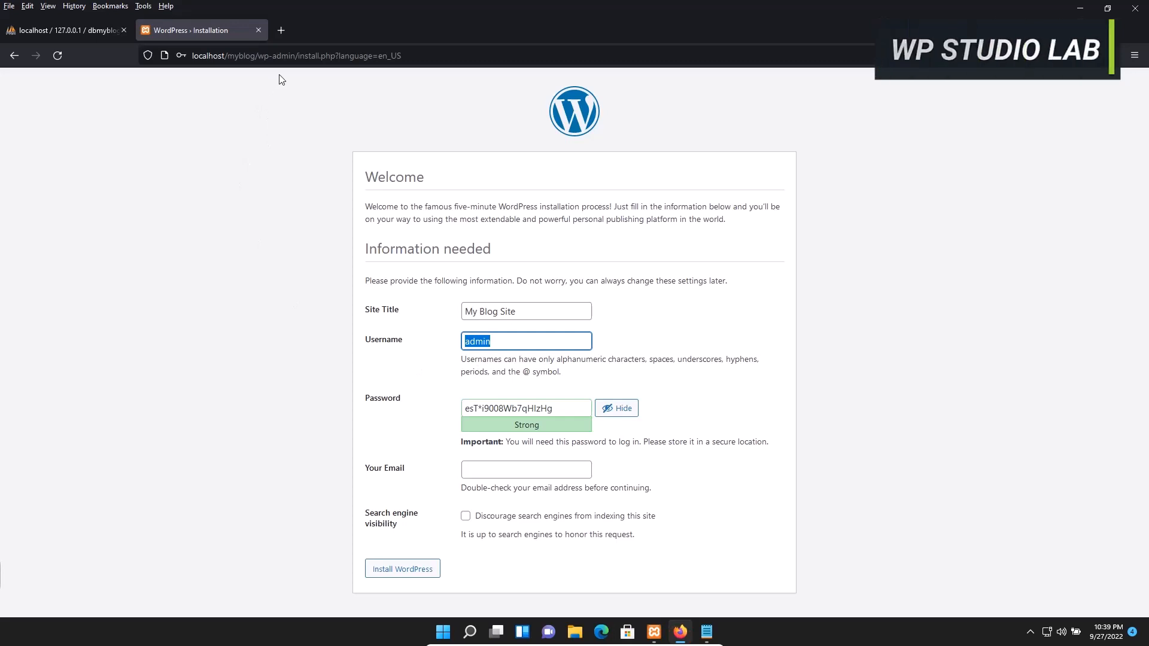
# Copy localhost/myblog/ from Firefox's address bar and paste it on the note's first line
pyautogui.moveTo(256, 55); pyautogui.dragTo(117, 51)
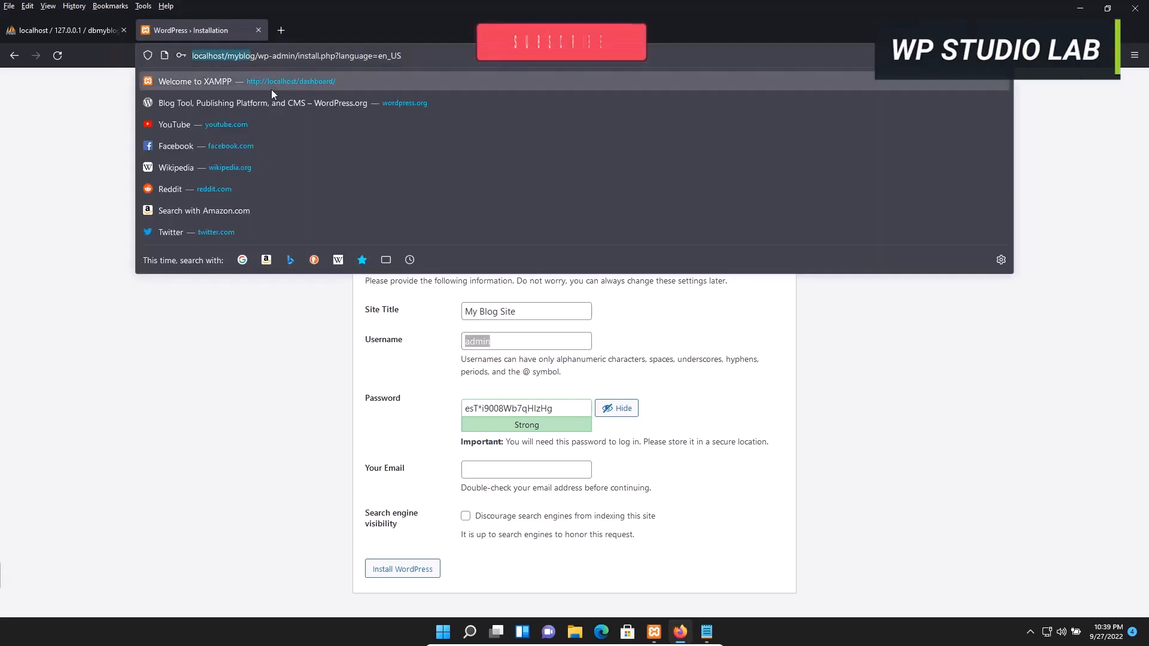
pyautogui.click(260, 55)
pyautogui.moveTo(256, 55); pyautogui.dragTo(186, 55)
pyautogui.hotkey('ctrl', 'c')
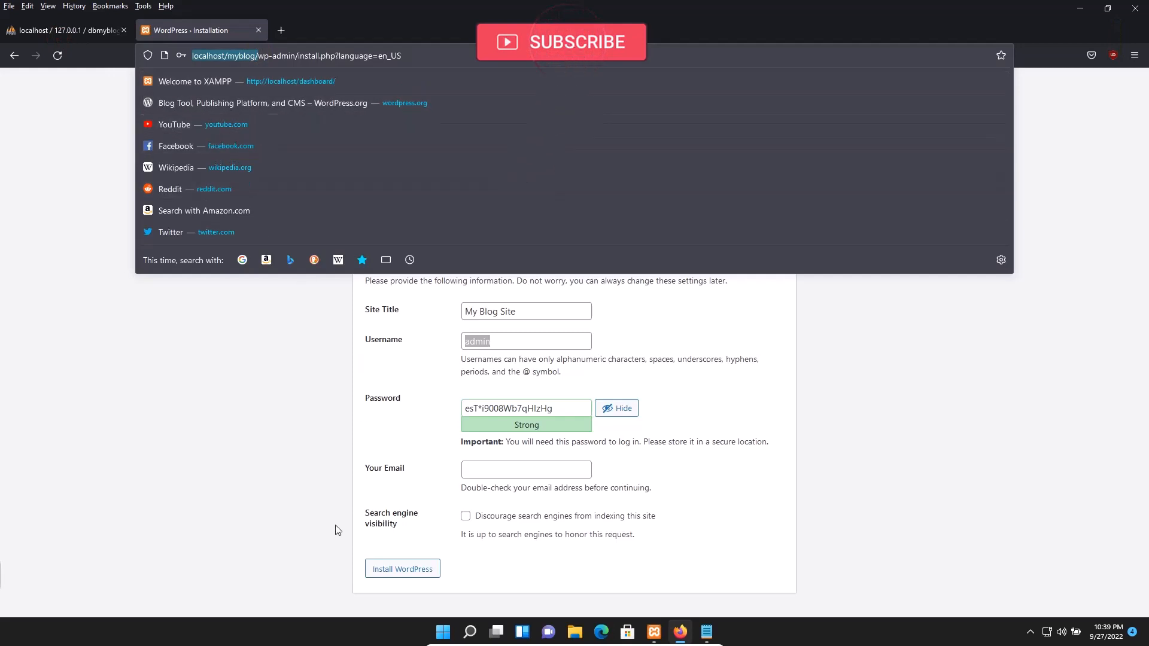
pyautogui.click(708, 633)
pyautogui.hotkey('ctrl', 'v')
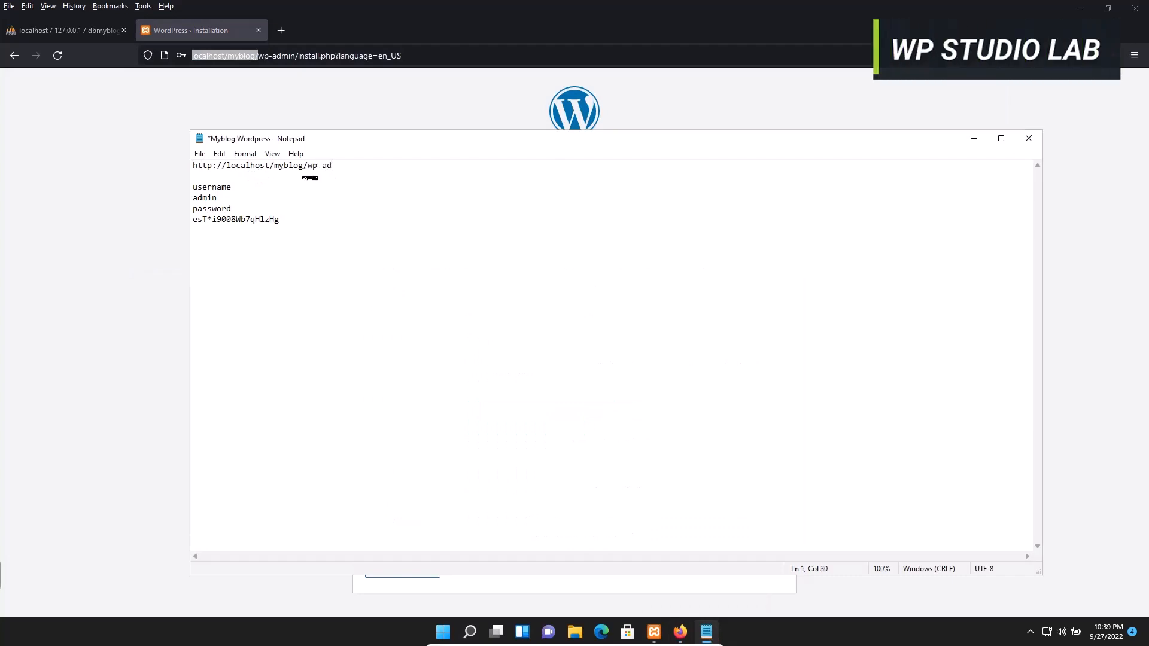
pyautogui.click(80, 249)
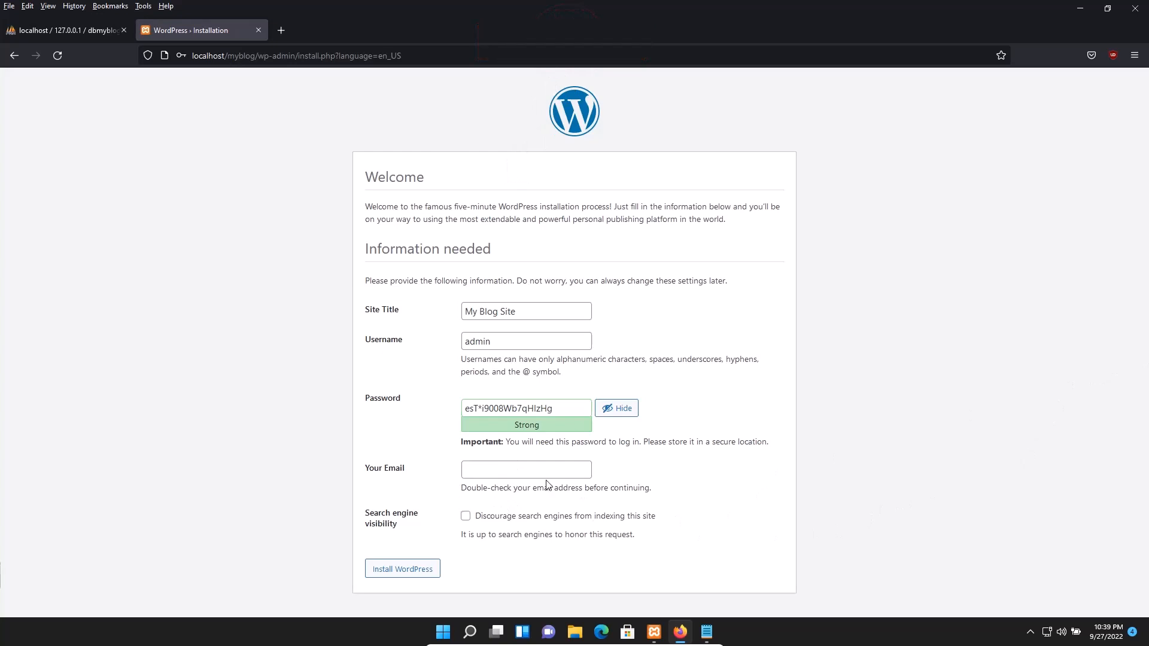
# Enter the admin's e-mail address in Your Email and start the WordPress installation
pyautogui.click(502, 471)
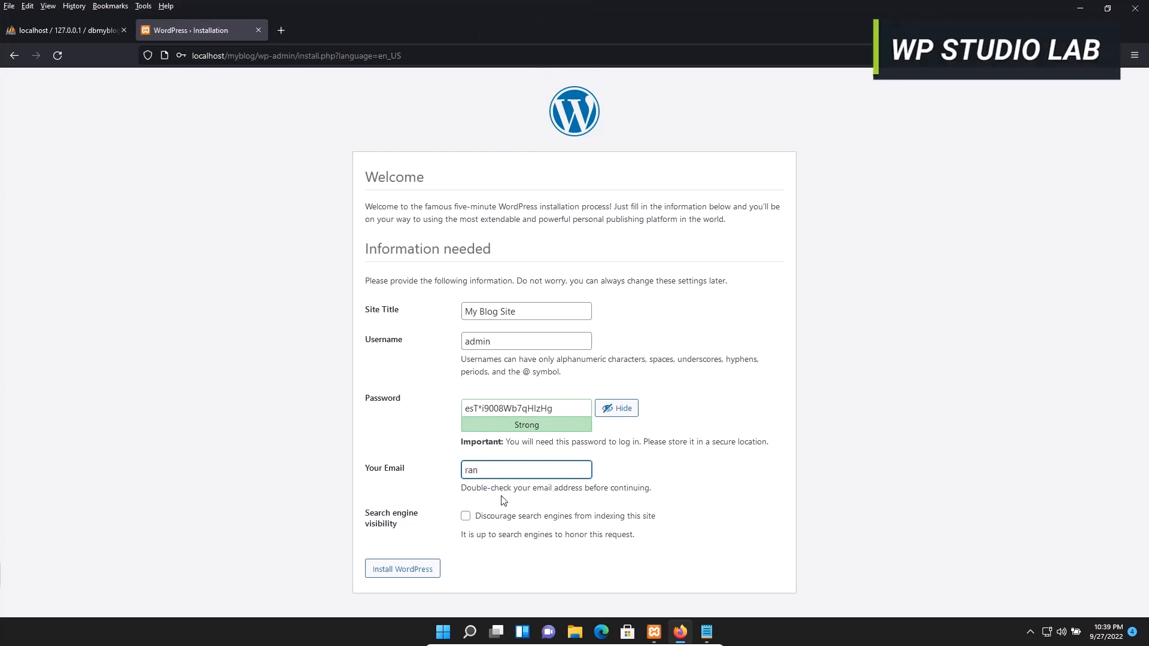
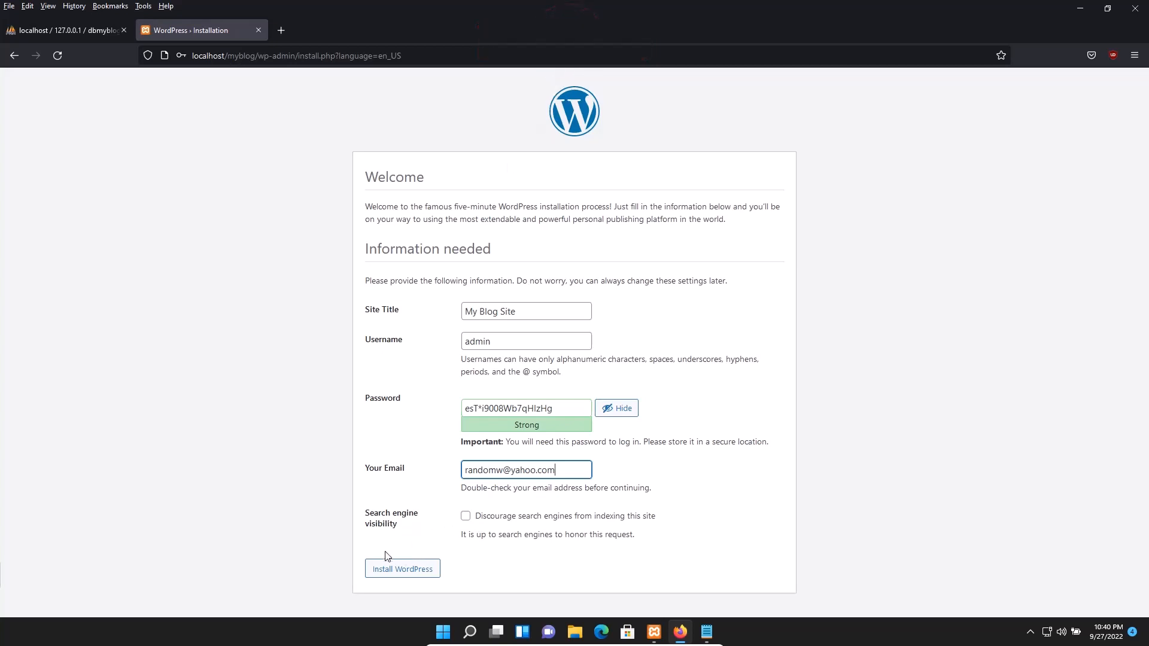
pyautogui.click(399, 574)
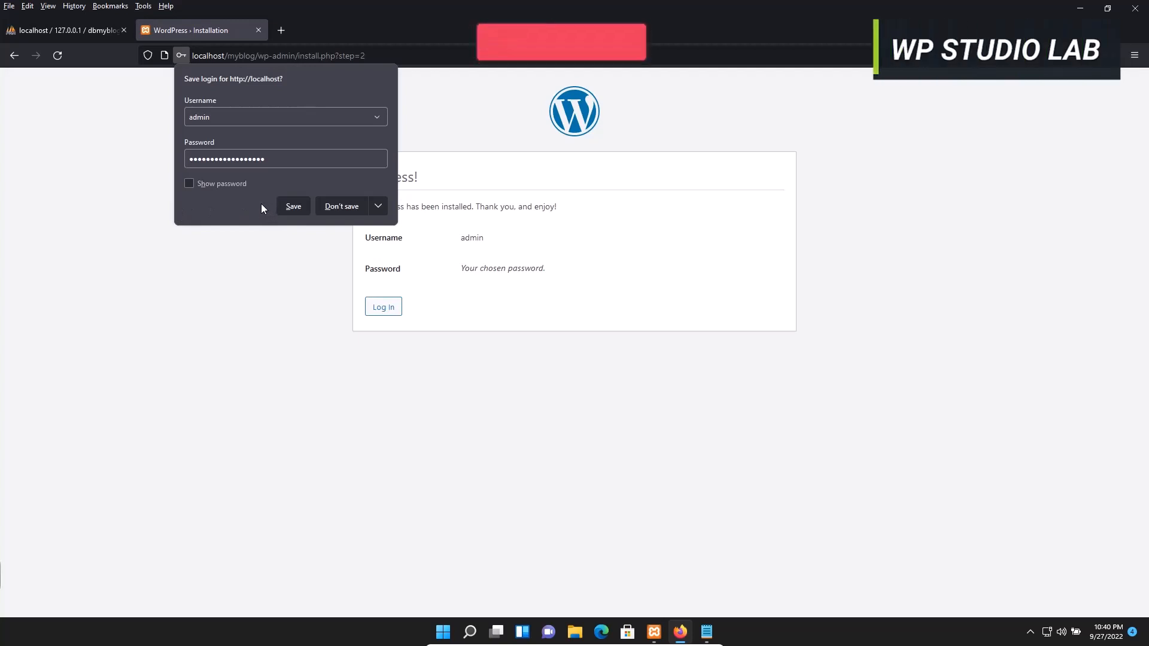
# Let Firefox save the admin login, then continue to the WordPress login page
pyautogui.click(286, 208)
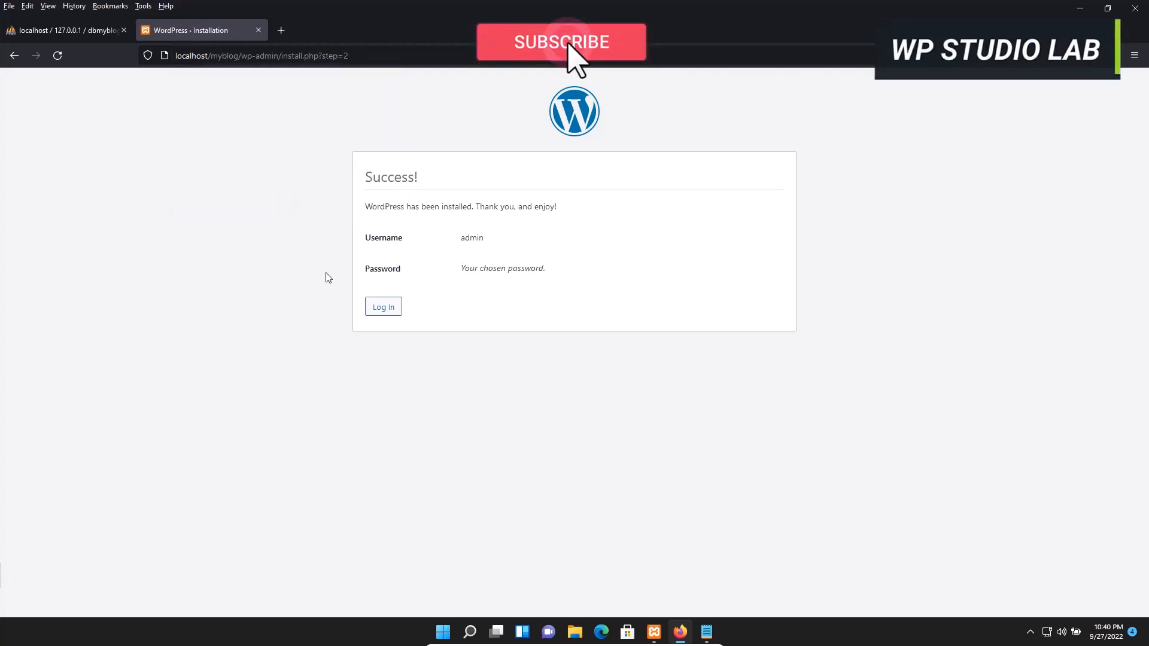
pyautogui.click(381, 304)
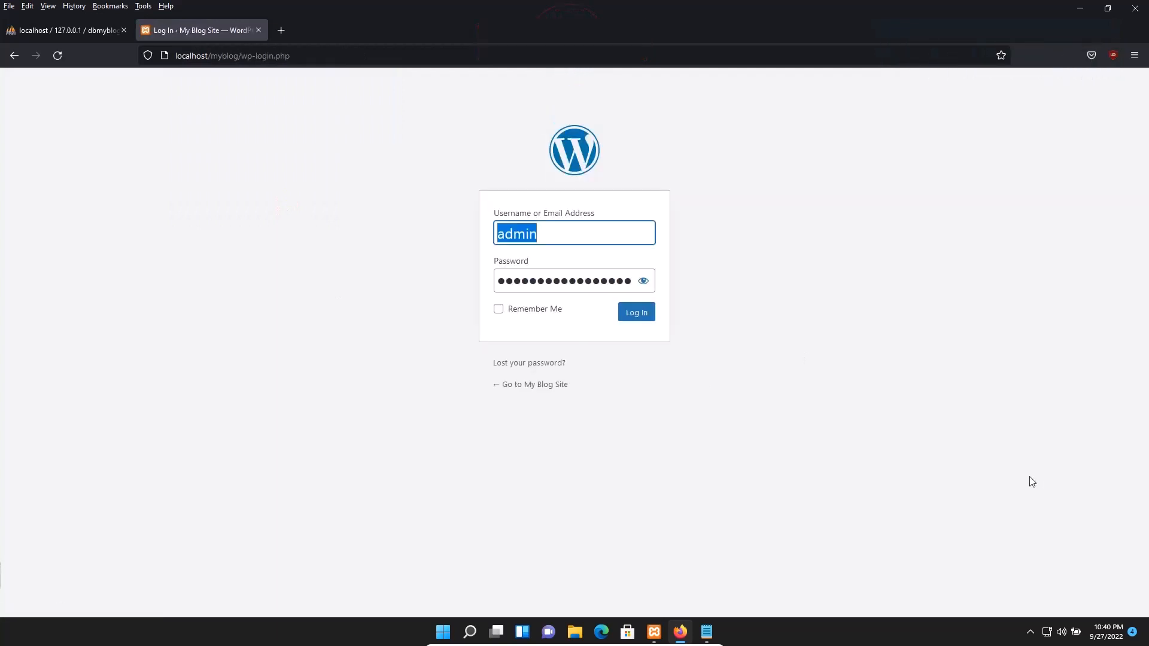
# Log in as admin with the saved password to reach the My Blog Site dashboard
pyautogui.click(547, 284)
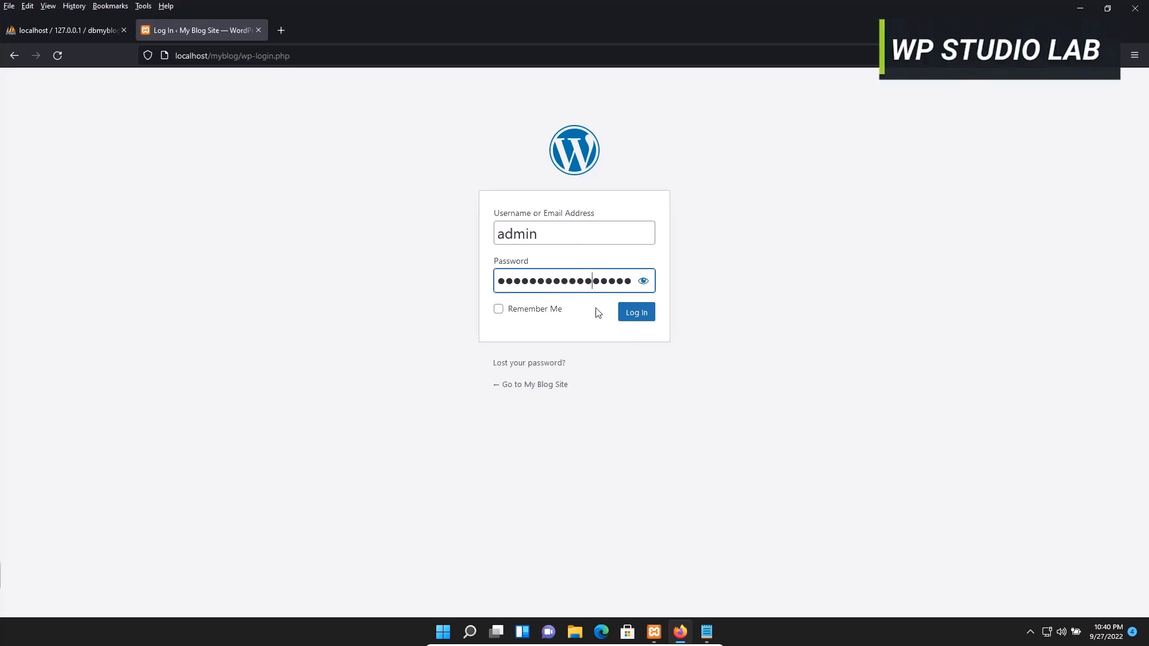
pyautogui.click(636, 319)
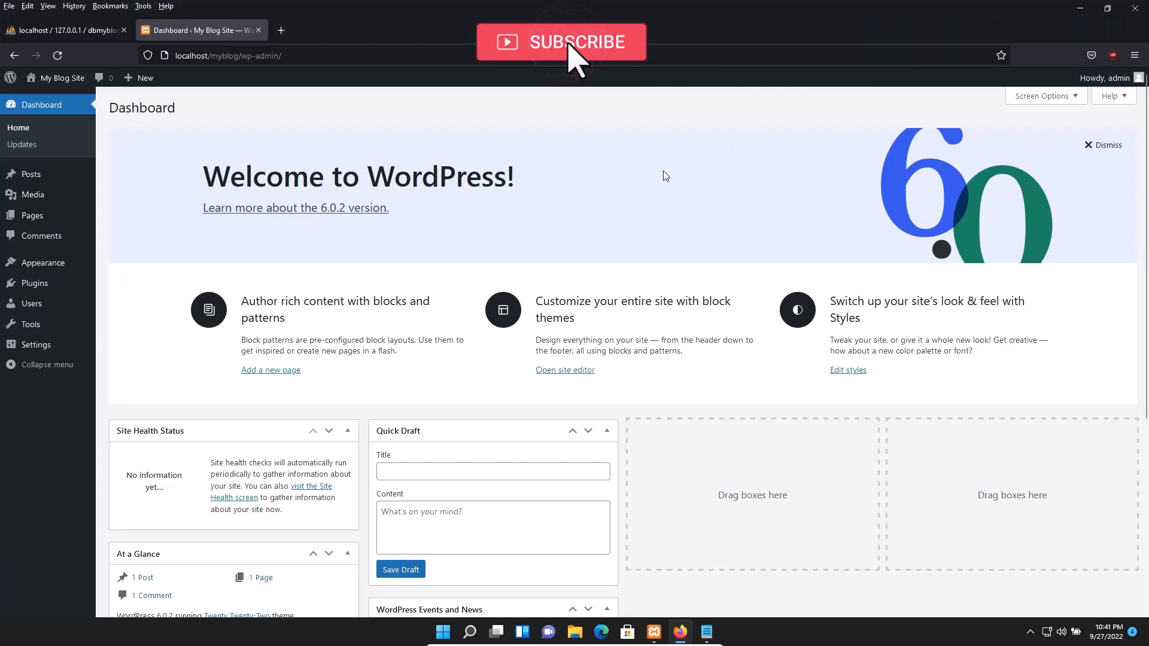
# Remove the Welcome to WordPress panel from the dashboard and close Firefox
pyautogui.click(1089, 145)
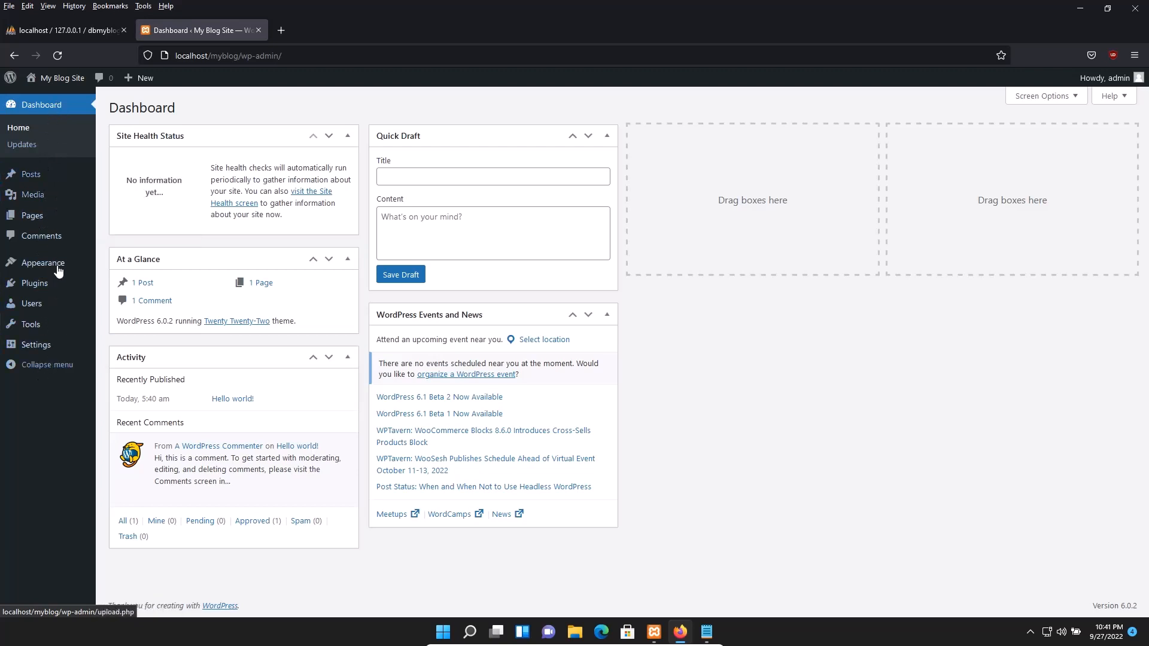
pyautogui.click(774, 359)
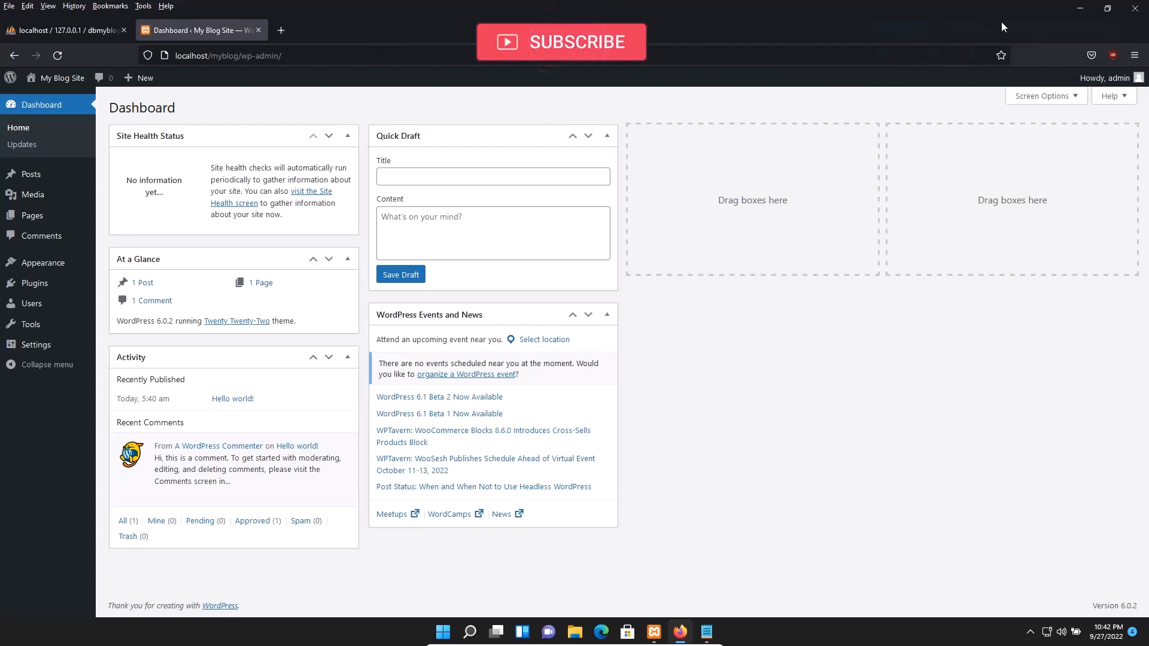
pyautogui.click(1137, 9)
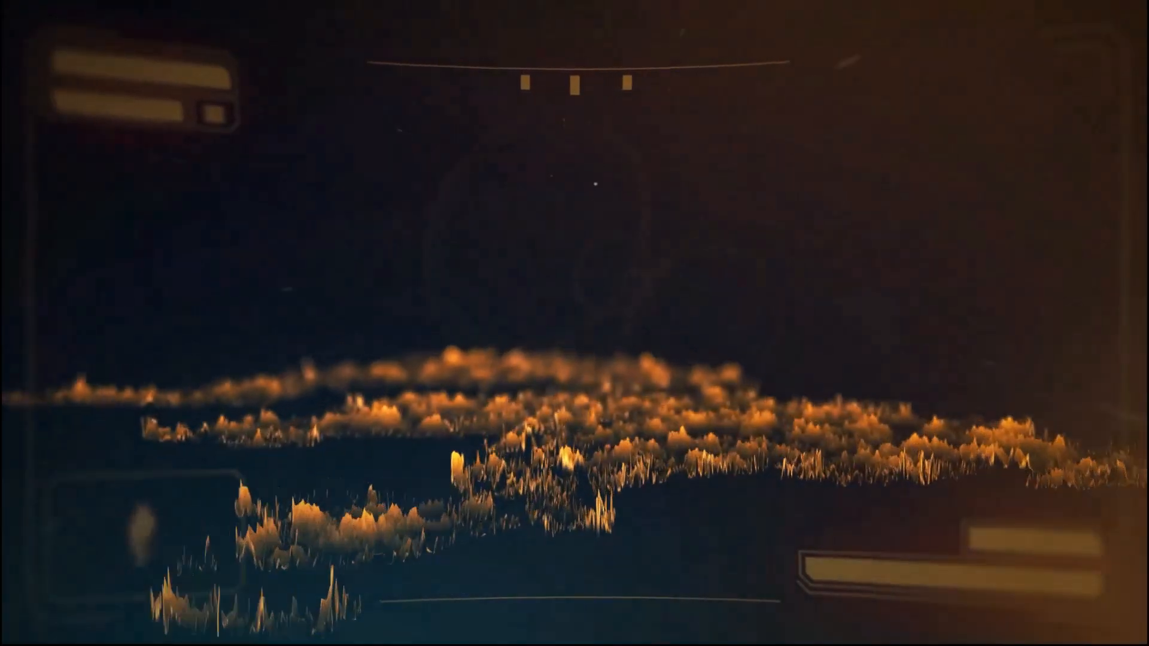